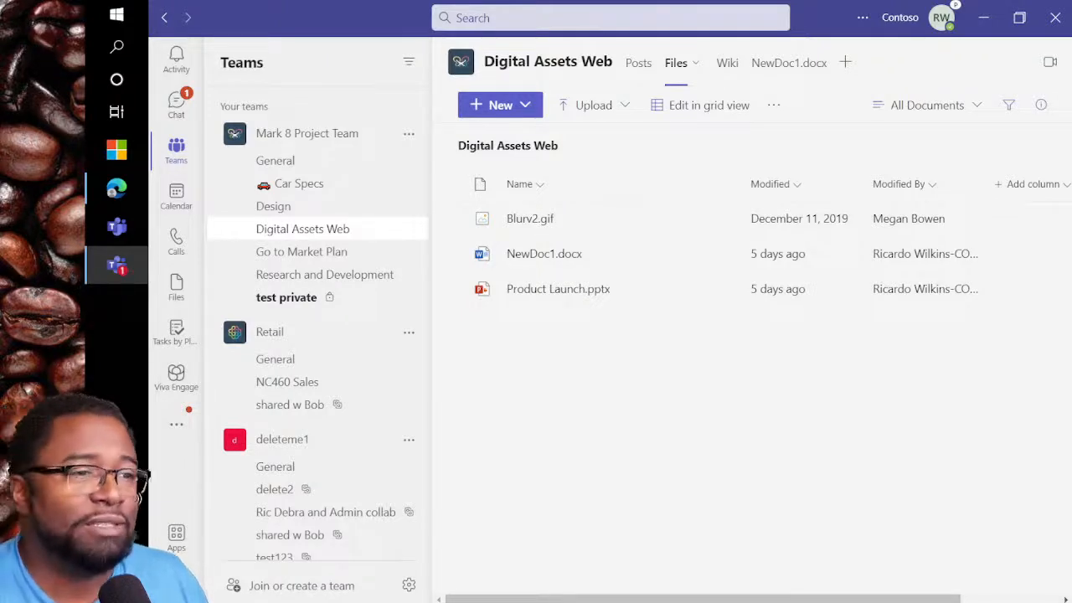
# Step: Open the application settings
pyautogui.click(861, 18)
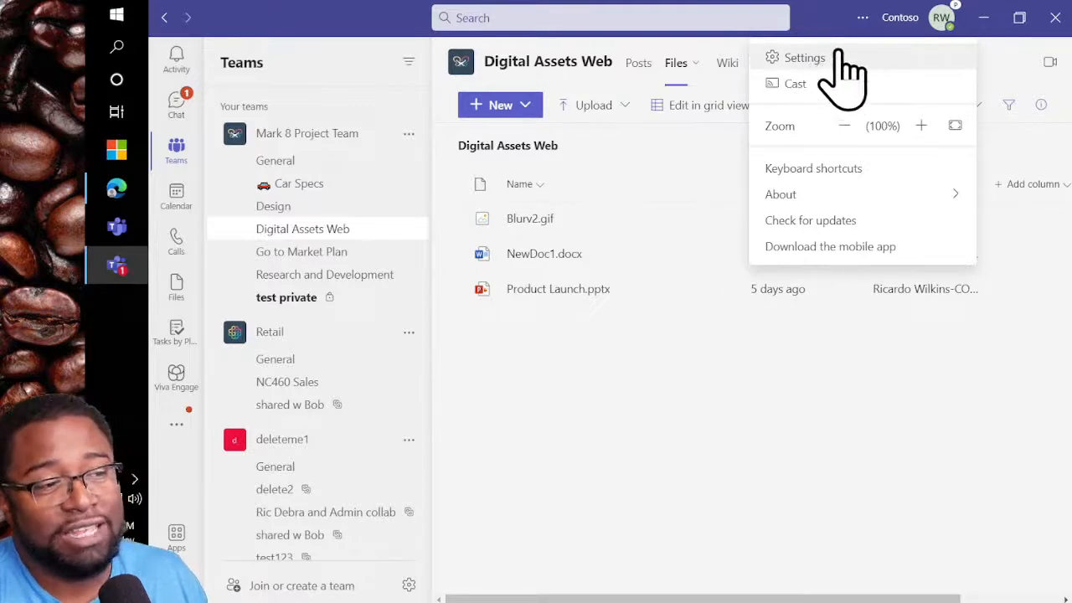
pyautogui.click(861, 19)
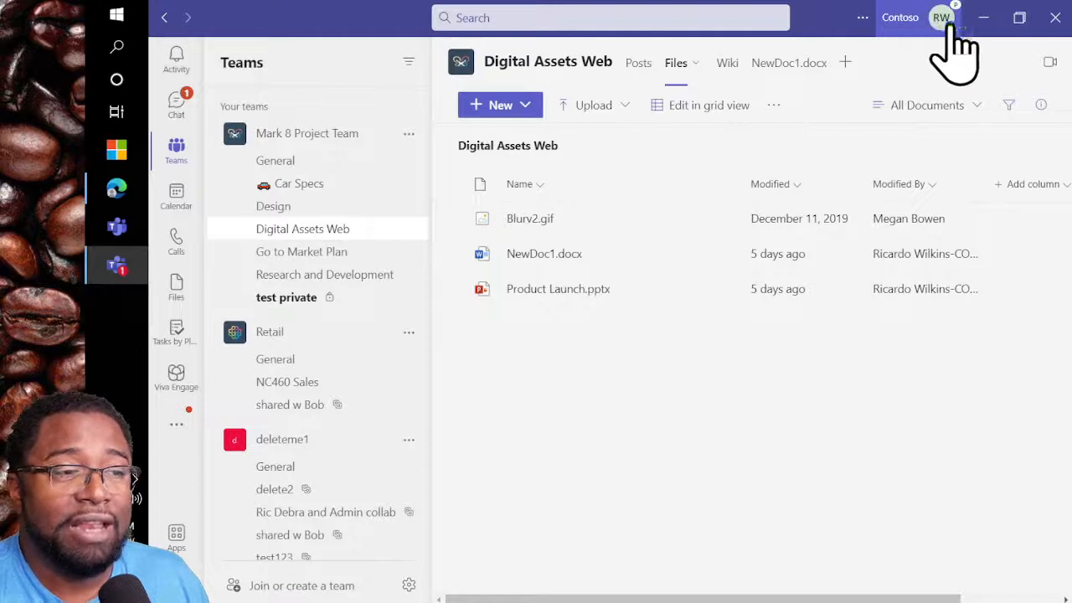
pyautogui.click(862, 20)
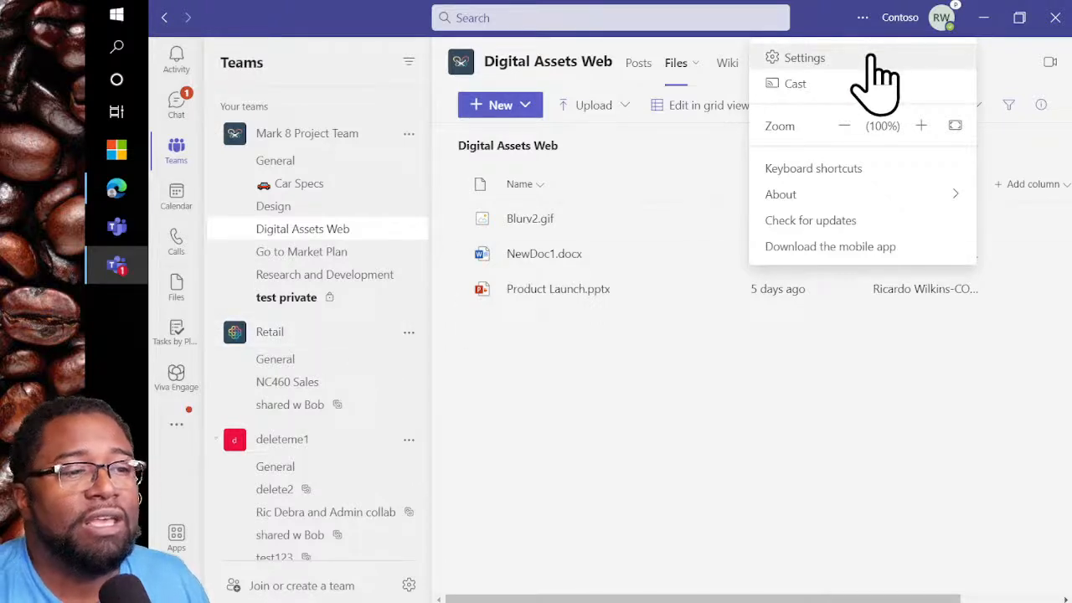
pyautogui.click(917, 60)
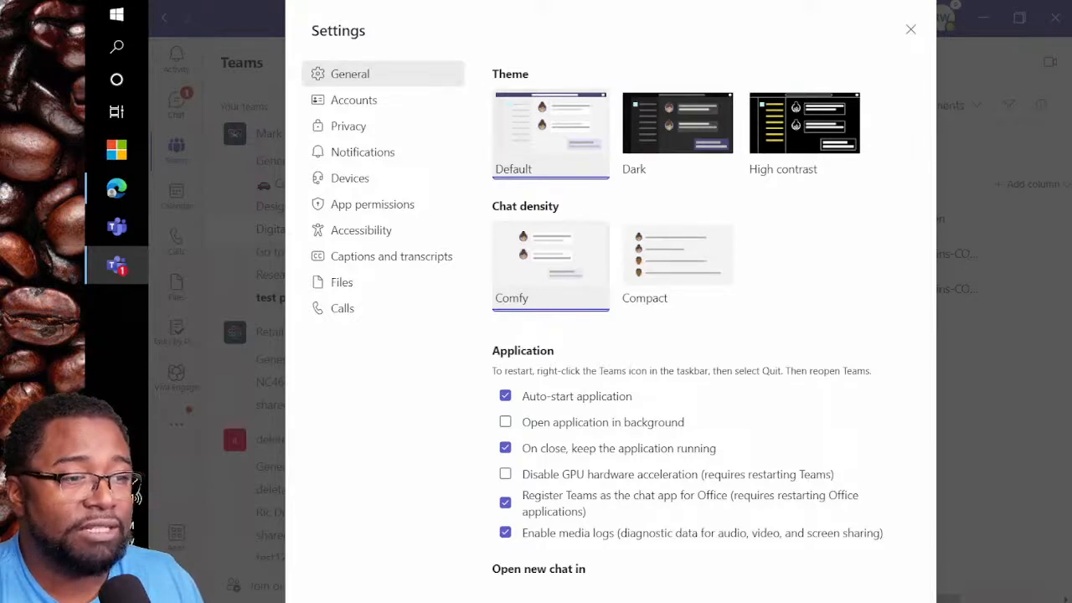
# Step: Examine the Accounts, Privacy, Notifications and Devices settings, including the audio, noise suppression and camera options for devices
pyautogui.click(395, 102)
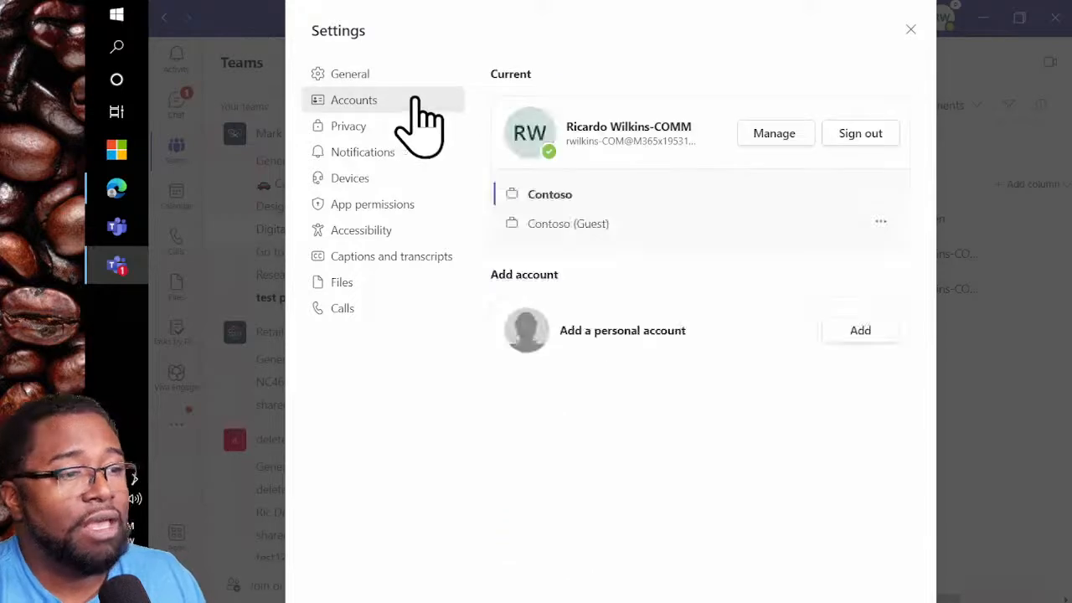
pyautogui.click(379, 132)
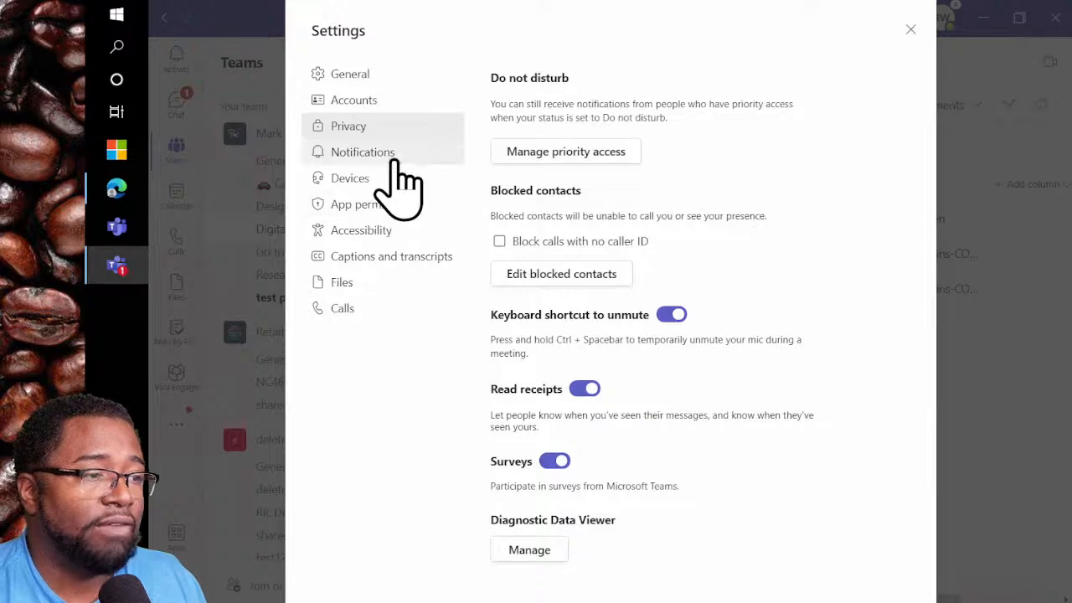
pyautogui.click(390, 161)
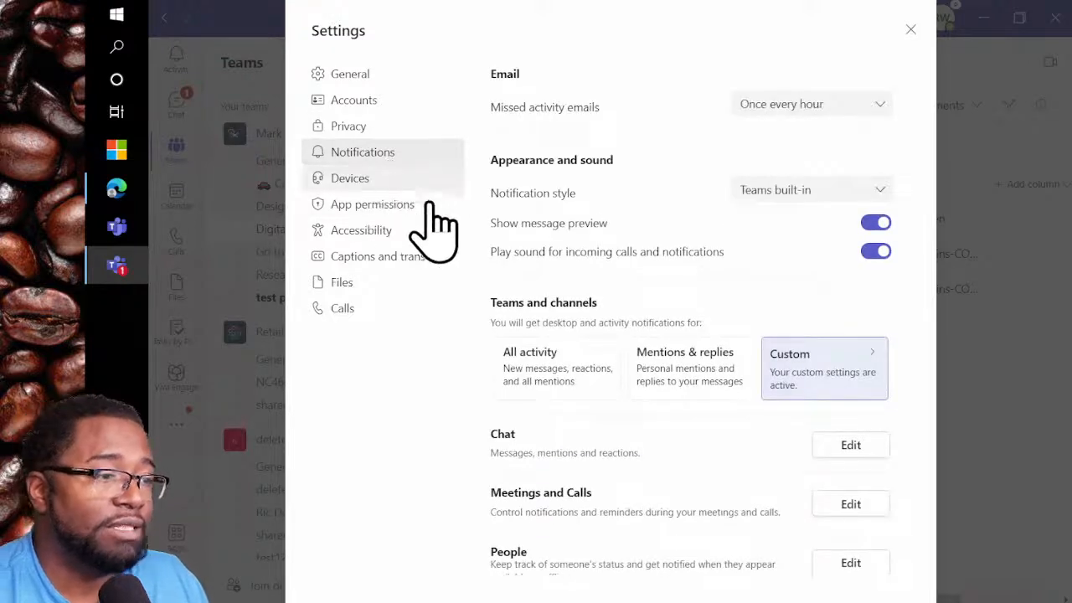
pyautogui.click(387, 186)
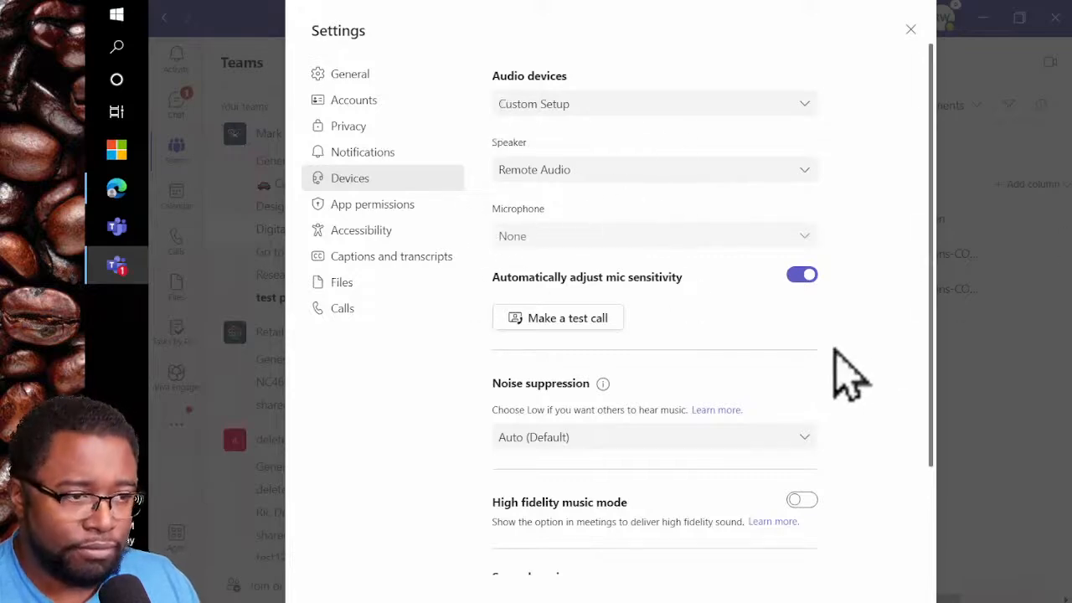
pyautogui.scroll(-2, 791, 368)
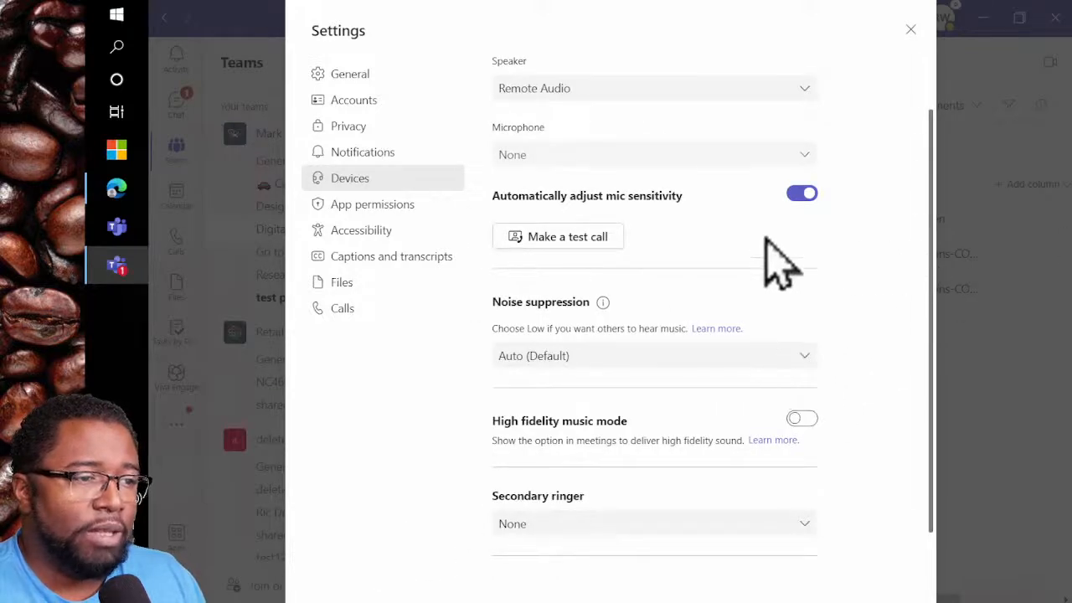
pyautogui.scroll(-1, 765, 247)
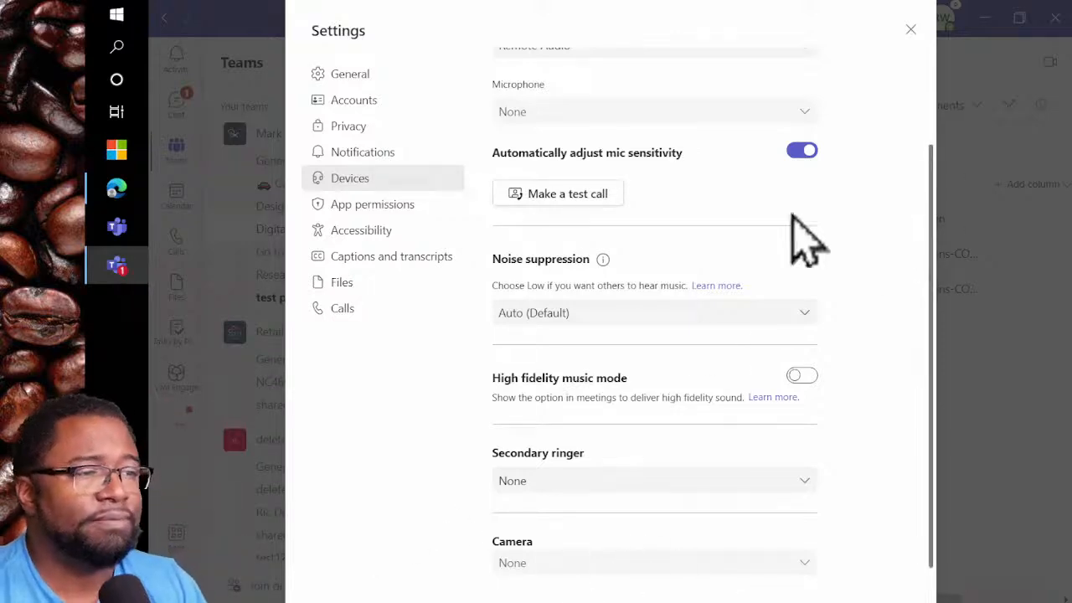
# Step: Examine the settings for App permissions, Accessibility, Captions and transcripts, and Files
pyautogui.click(411, 204)
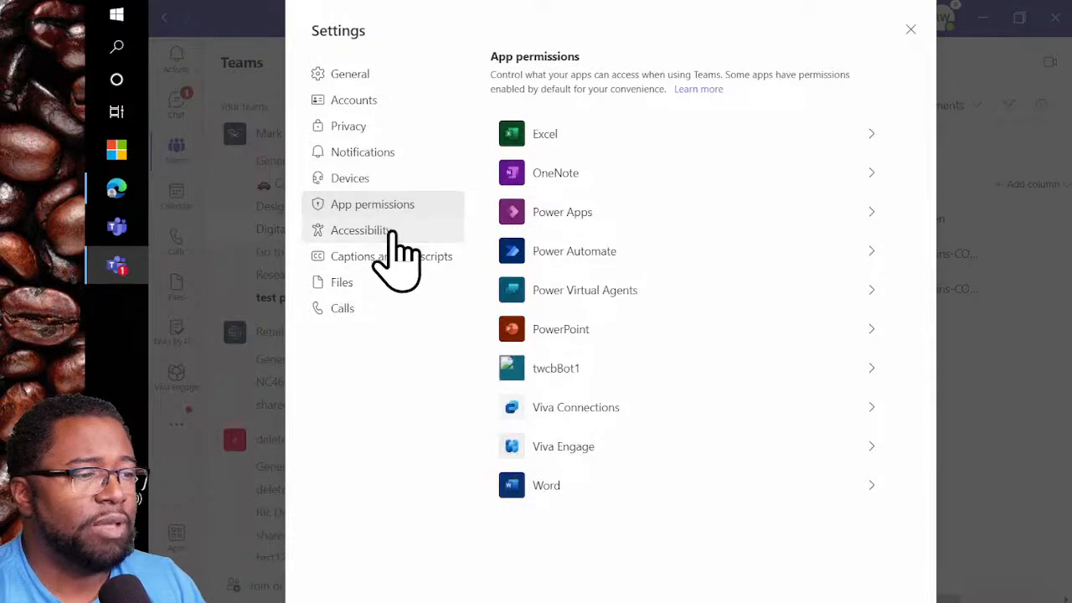
pyautogui.click(392, 233)
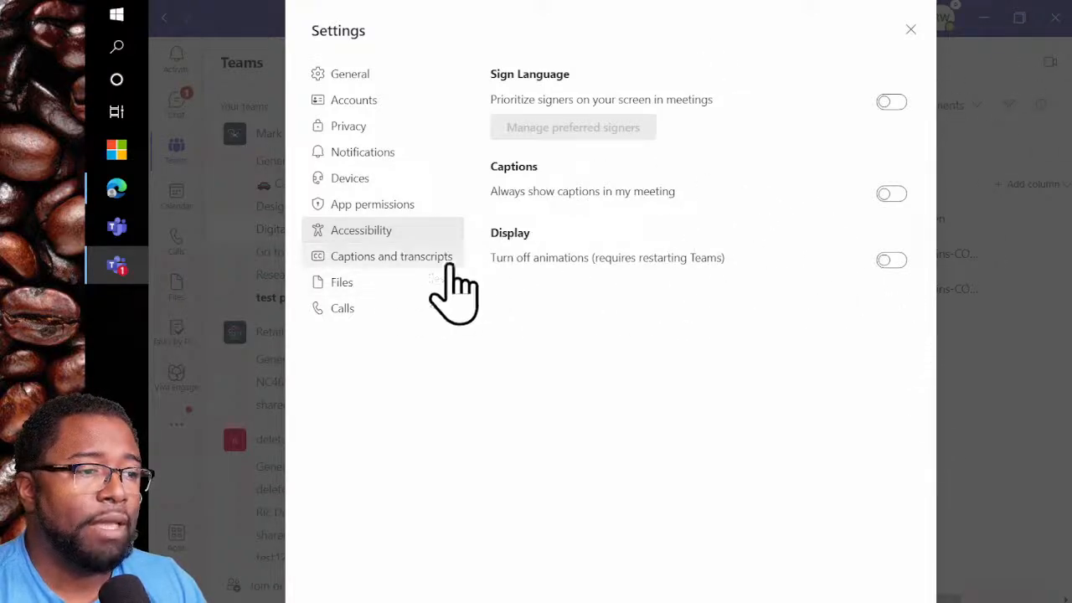
pyautogui.click(360, 263)
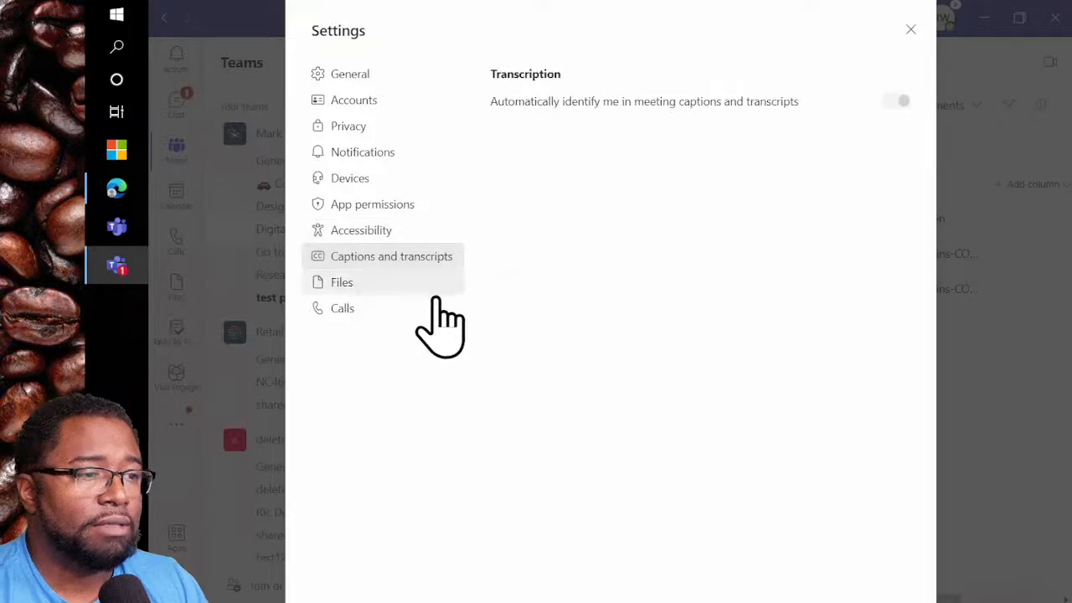
pyautogui.click(402, 291)
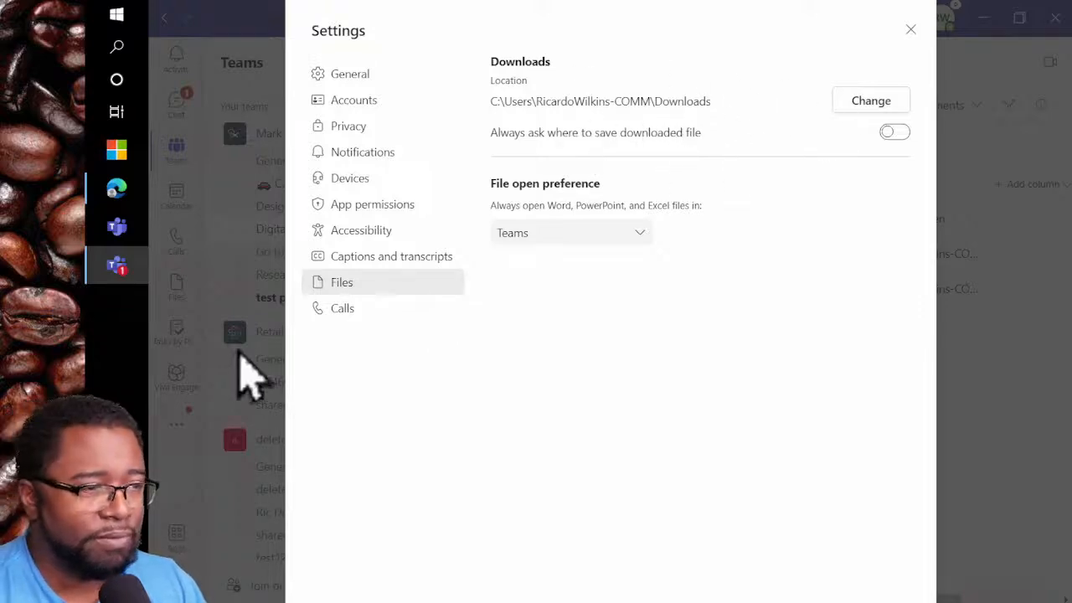
# Step: Show the Calls settings and view the choices for how many seconds a call rings before redirecting
pyautogui.click(381, 308)
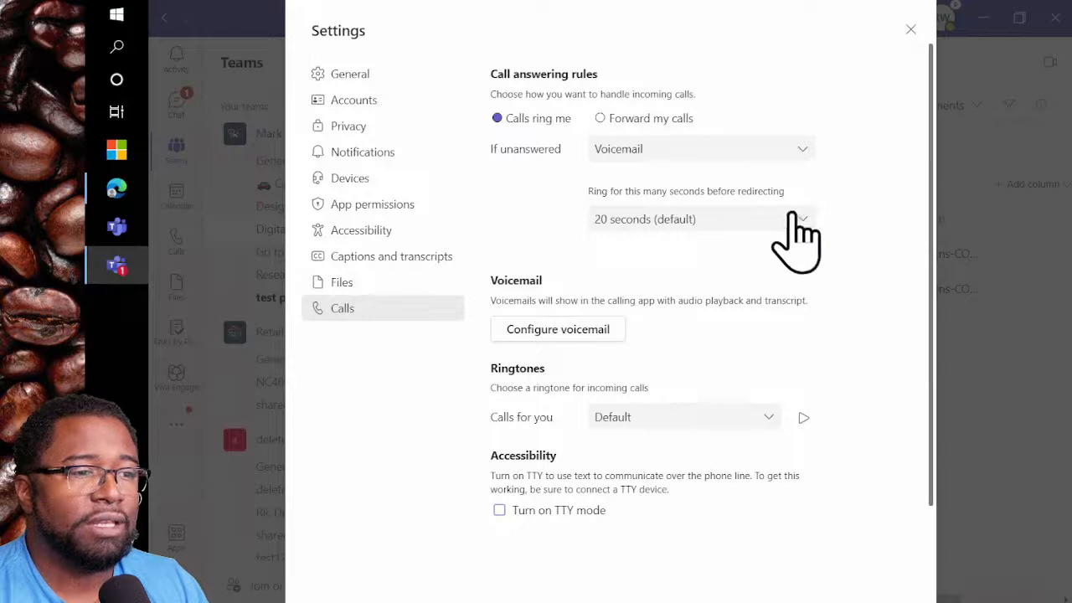
pyautogui.click(779, 217)
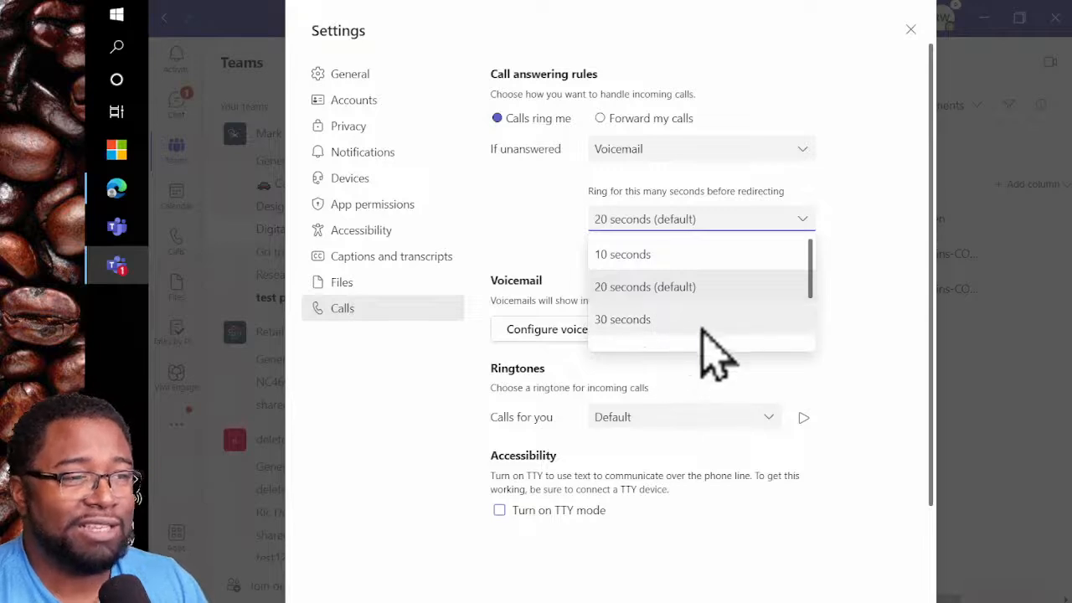
pyautogui.click(492, 194)
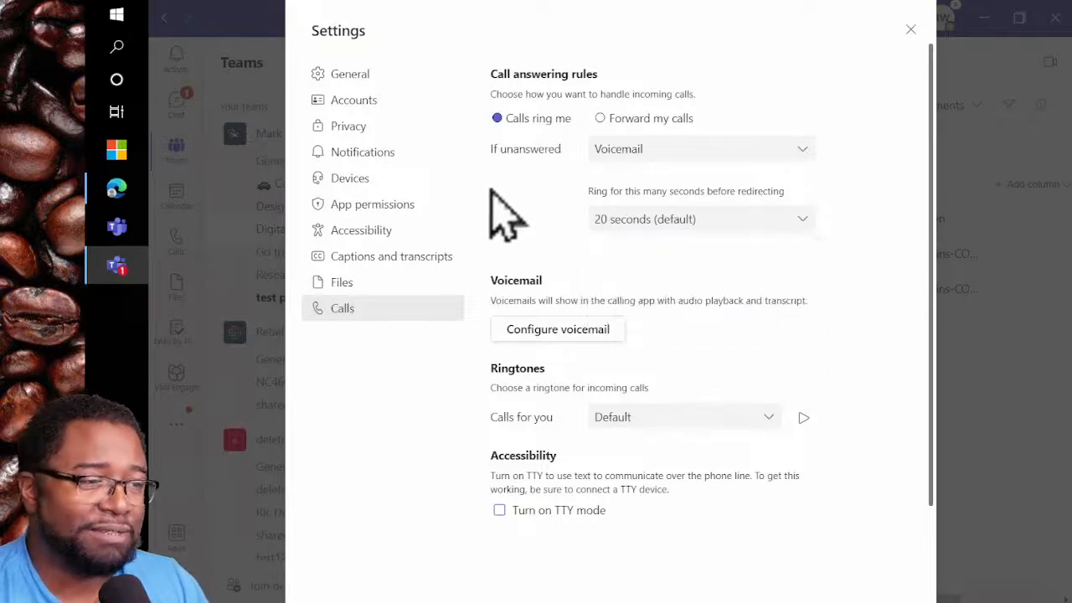
pyautogui.click(656, 228)
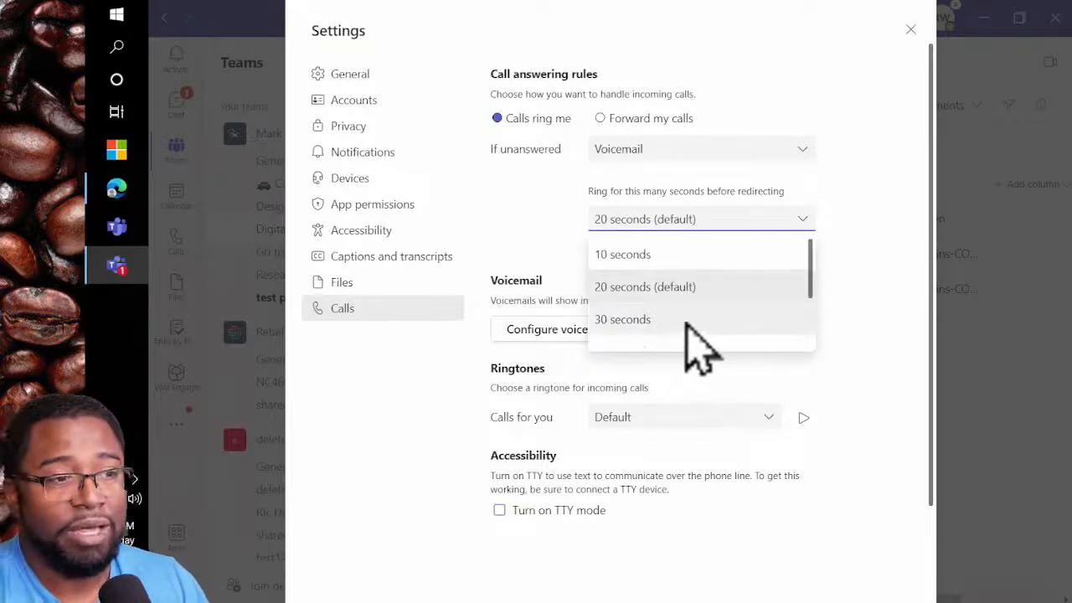
pyautogui.click(496, 210)
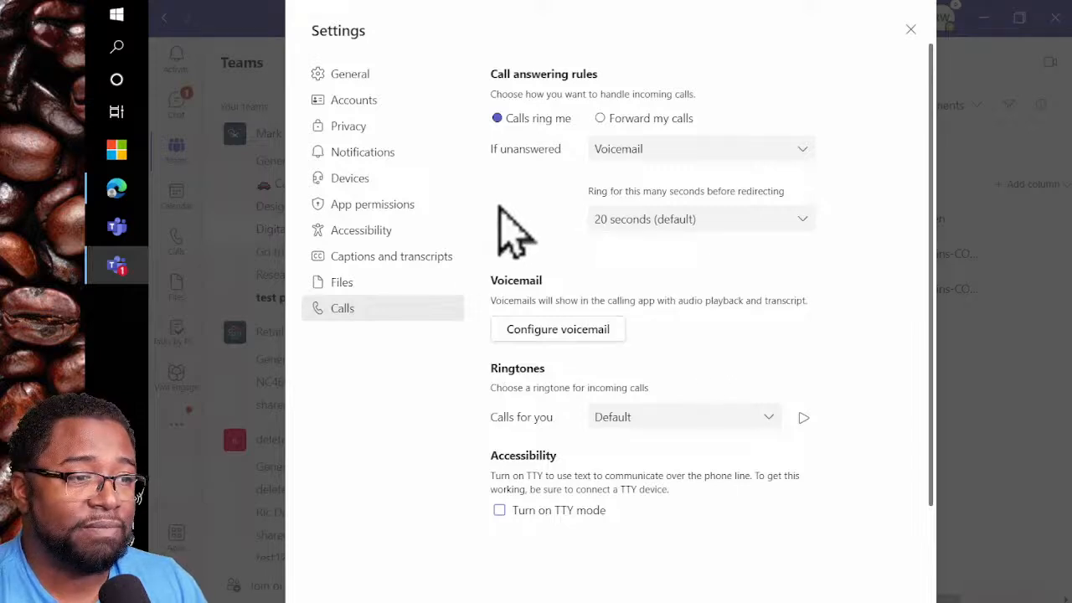
pyautogui.click(686, 222)
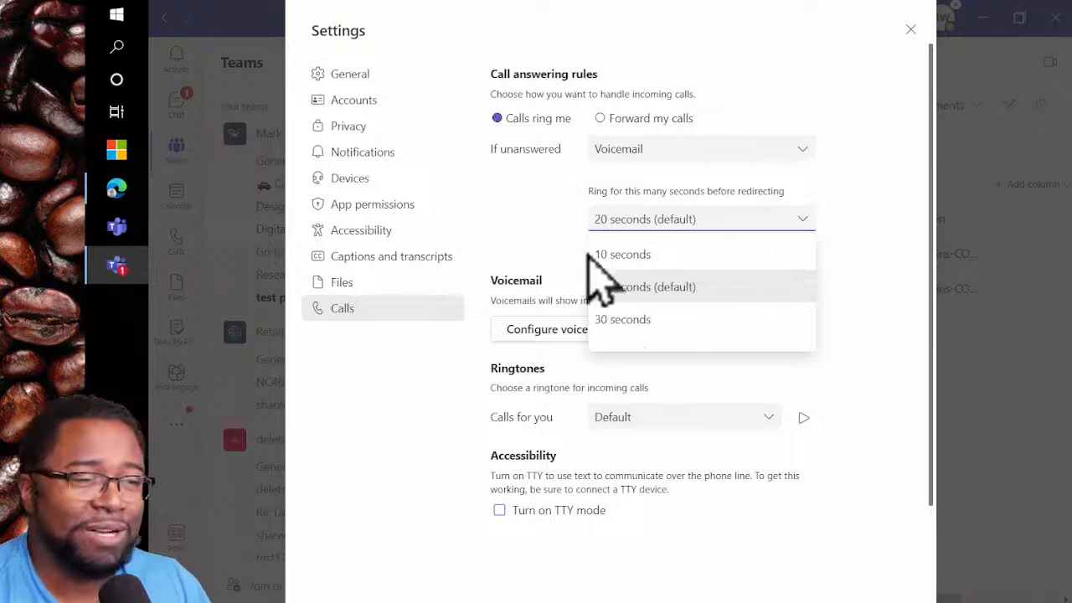
pyautogui.click(536, 218)
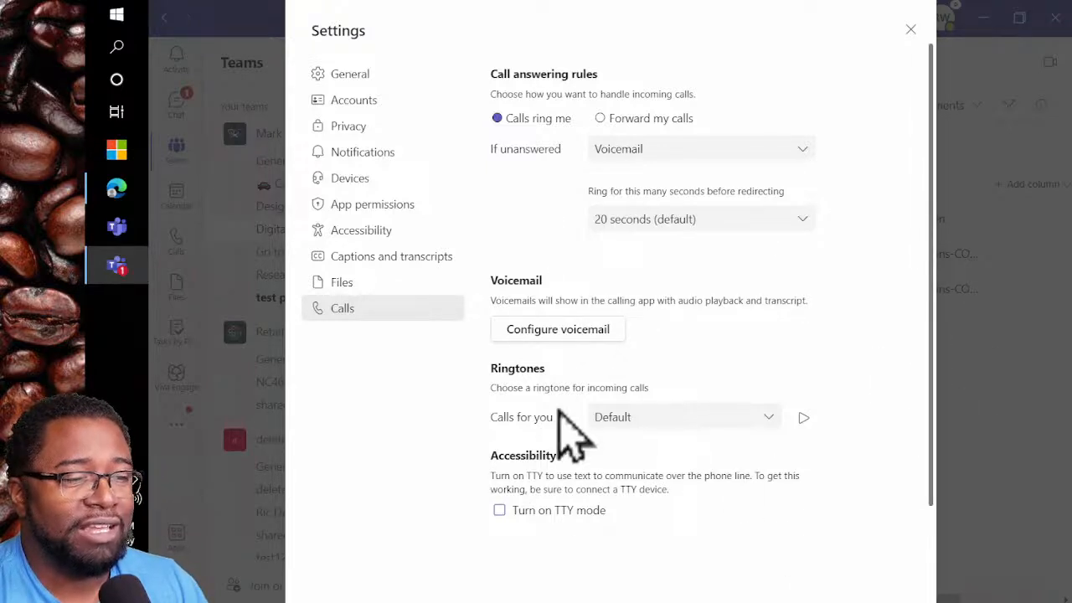
# Step: Look through the available ringtones for incoming calls without choosing a different one
pyautogui.click(698, 416)
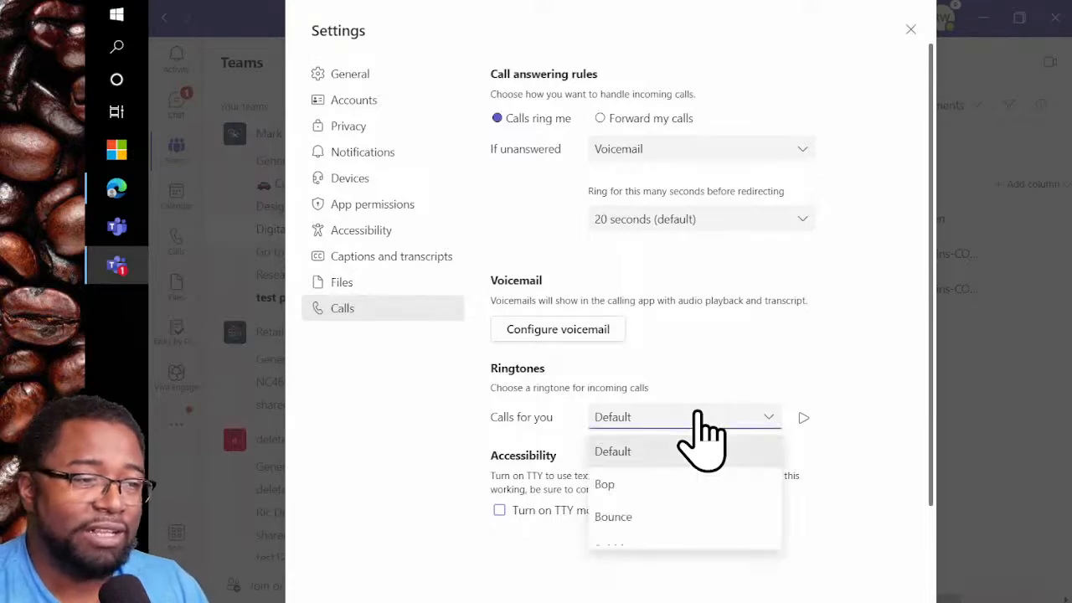
pyautogui.scroll(-5, 681, 510)
pyautogui.scroll(-5, 678, 502)
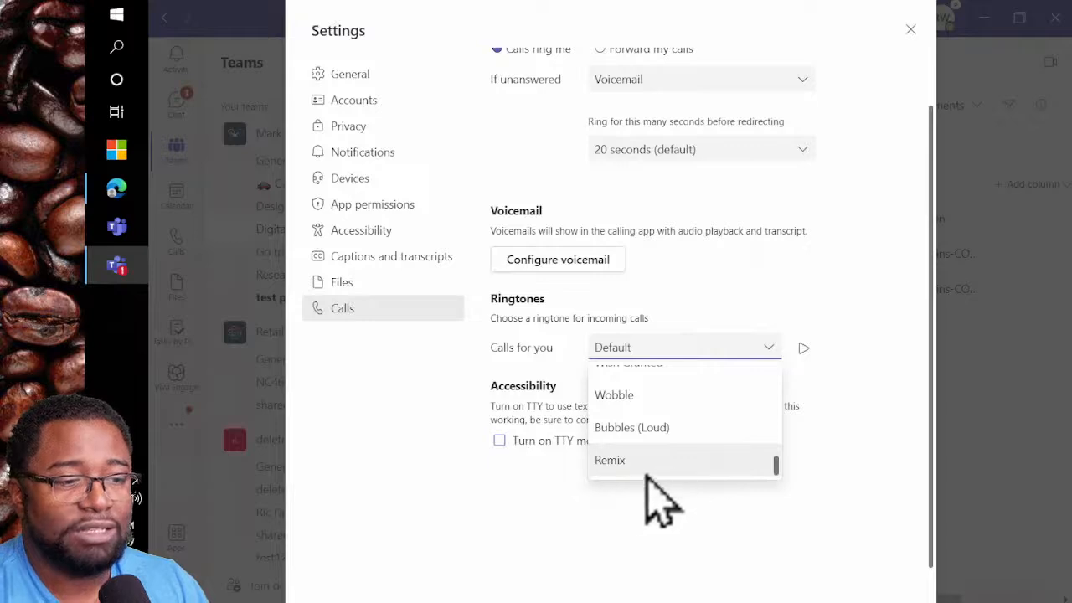
pyautogui.click(904, 320)
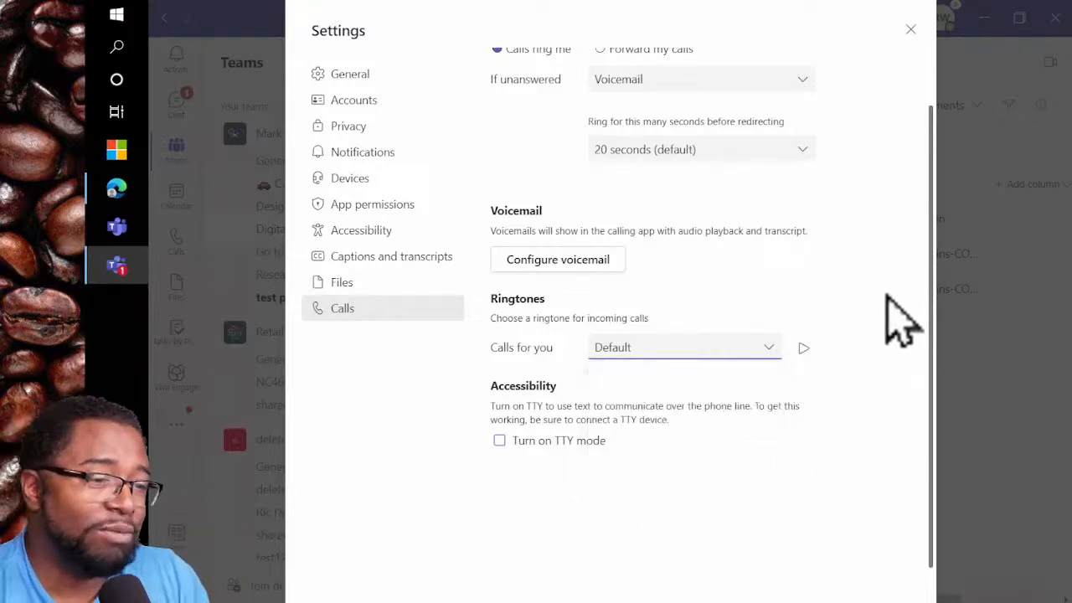
pyautogui.click(753, 347)
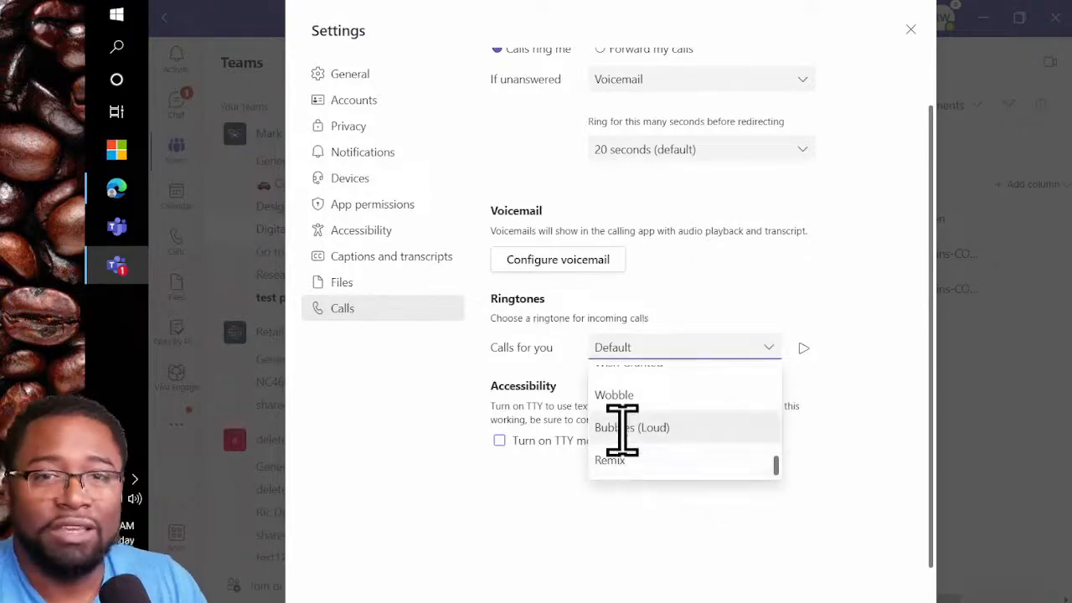
pyautogui.click(845, 304)
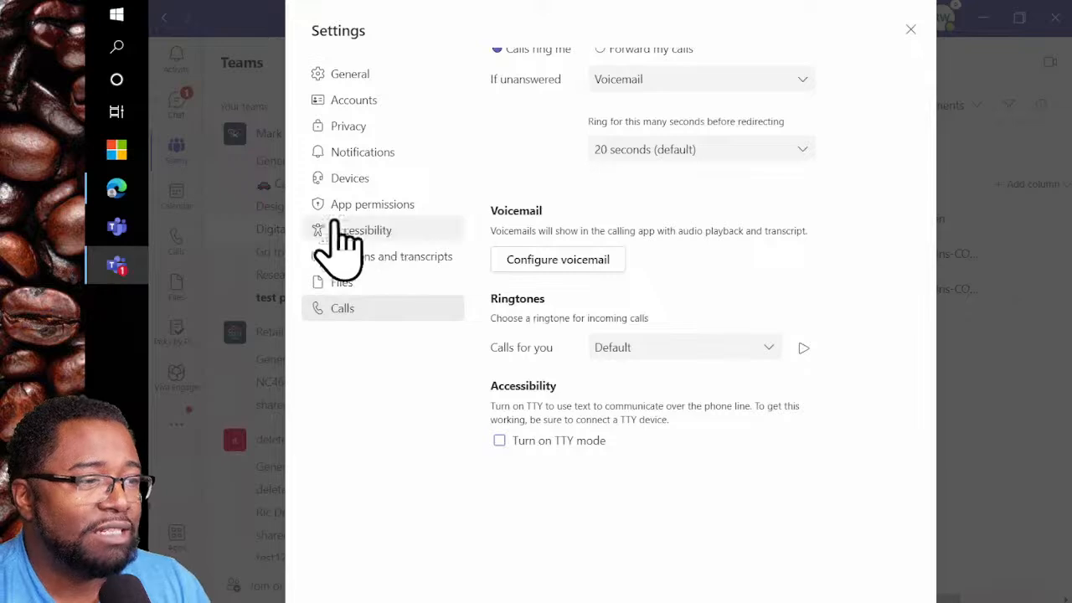
# Step: Show the Notifications settings and examine the frequency choices for missed activity emails and the remaining notification categories
pyautogui.click(360, 157)
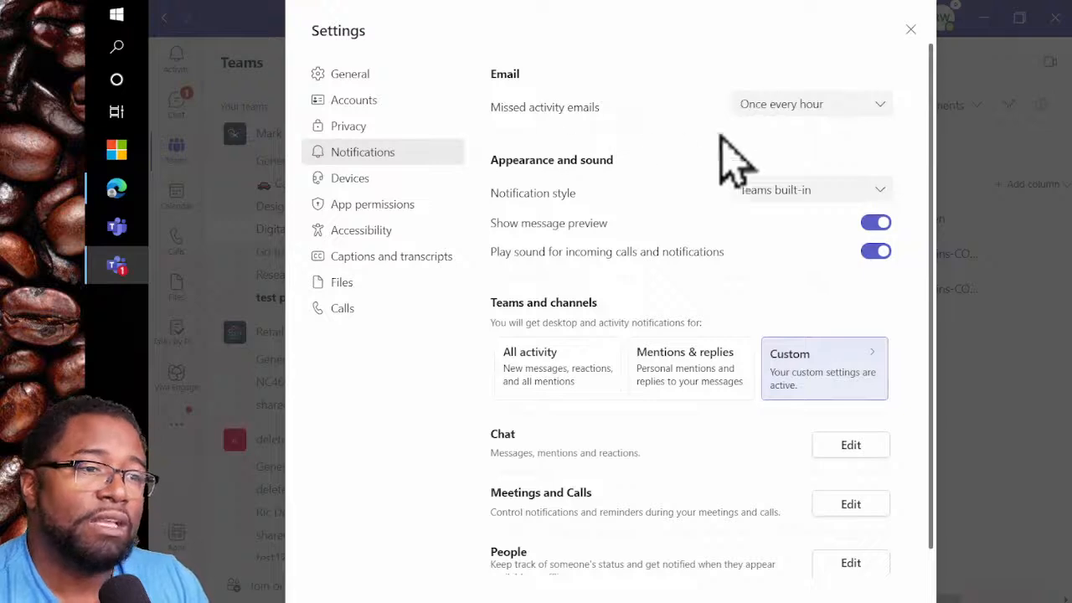
pyautogui.click(863, 109)
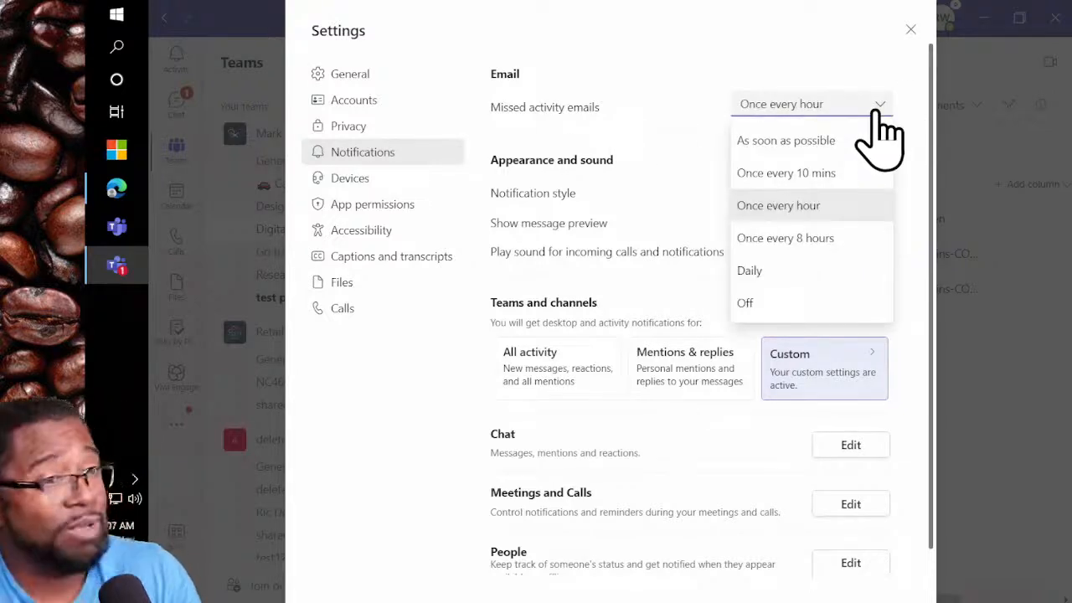
pyautogui.click(700, 81)
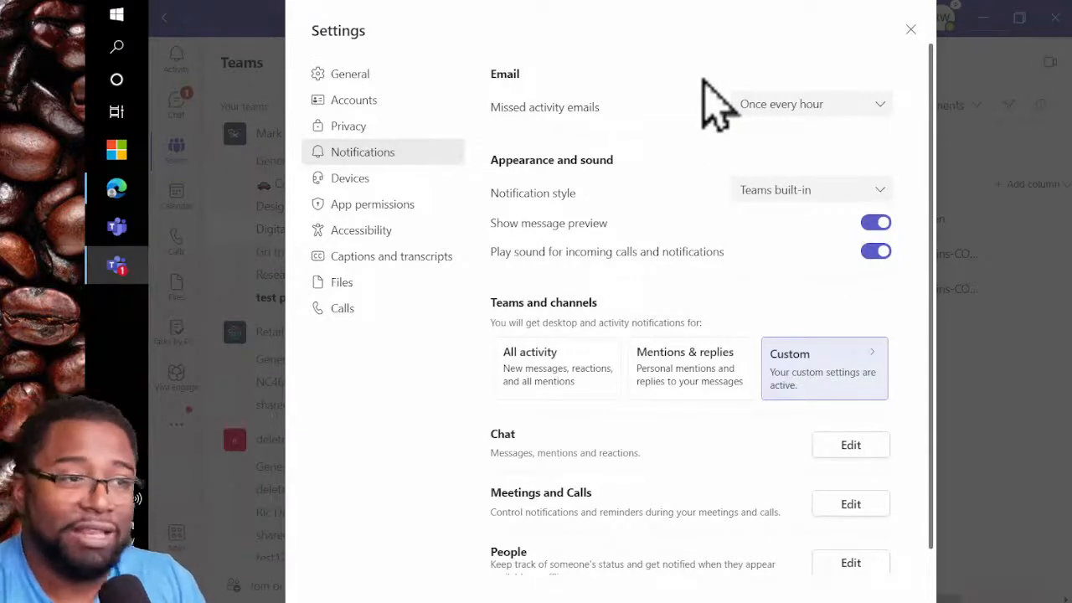
pyautogui.click(841, 109)
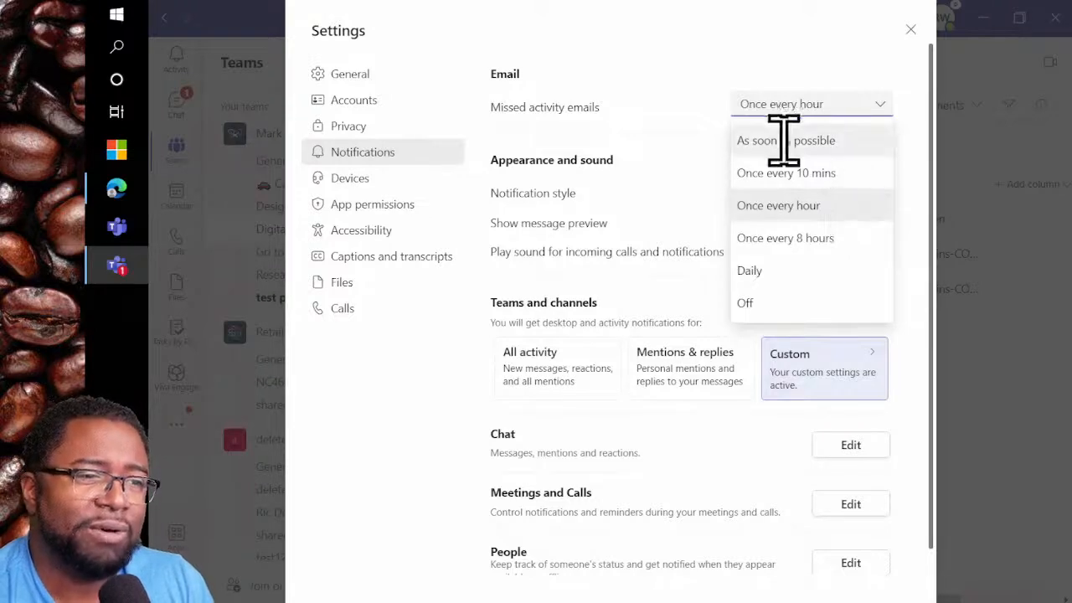
pyautogui.click(816, 62)
pyautogui.click(837, 107)
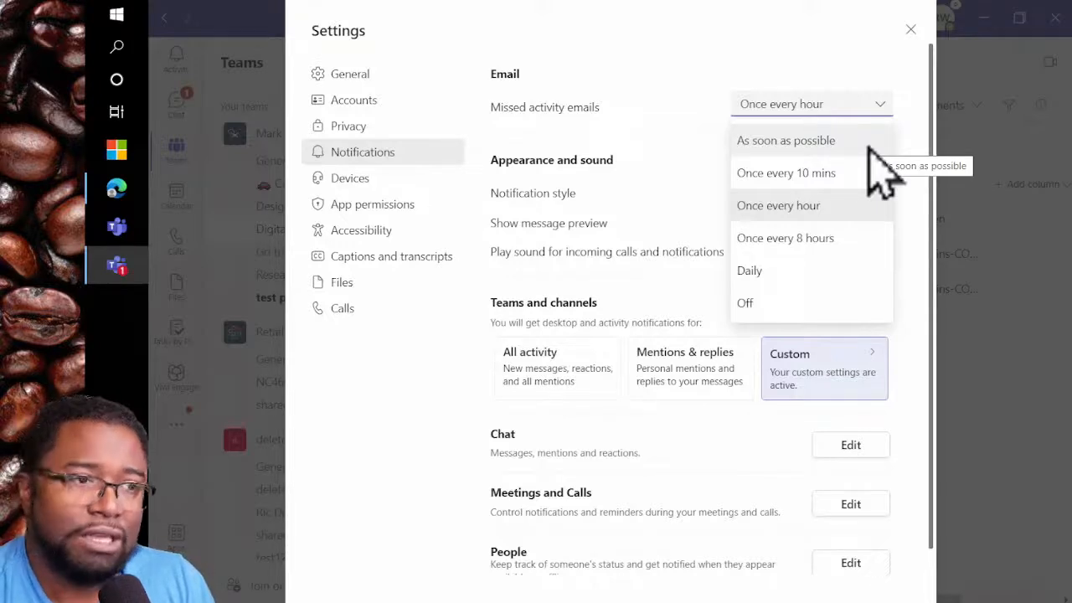
pyautogui.click(817, 63)
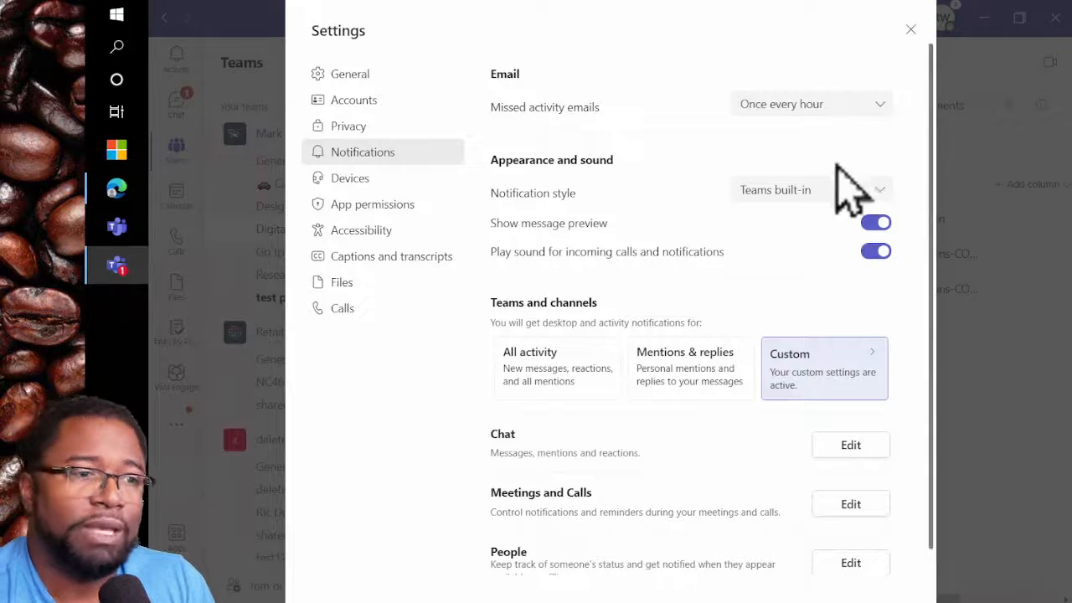
pyautogui.click(838, 105)
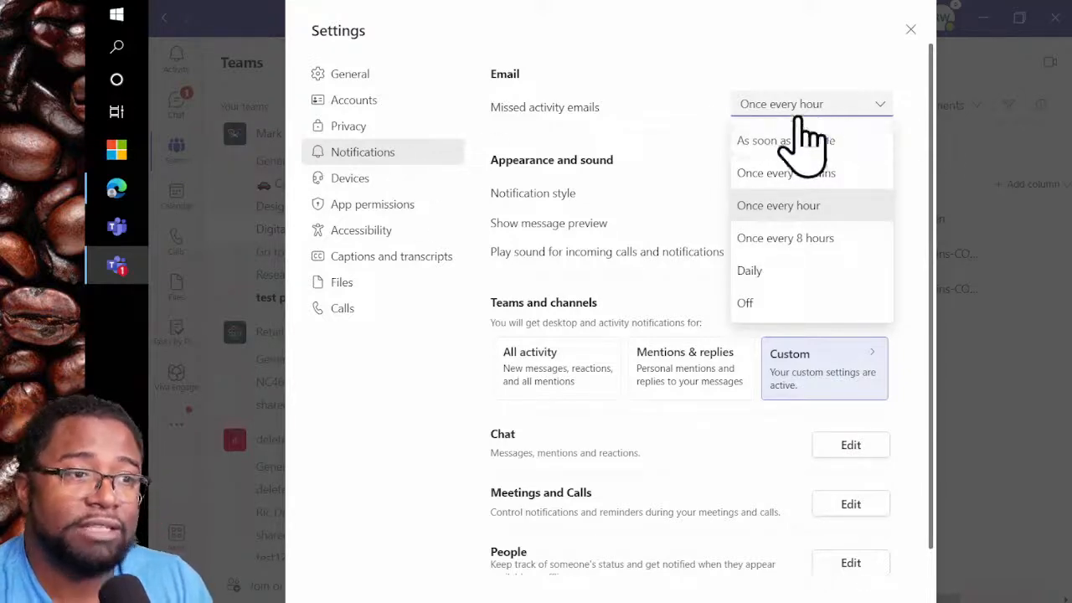
pyautogui.click(810, 63)
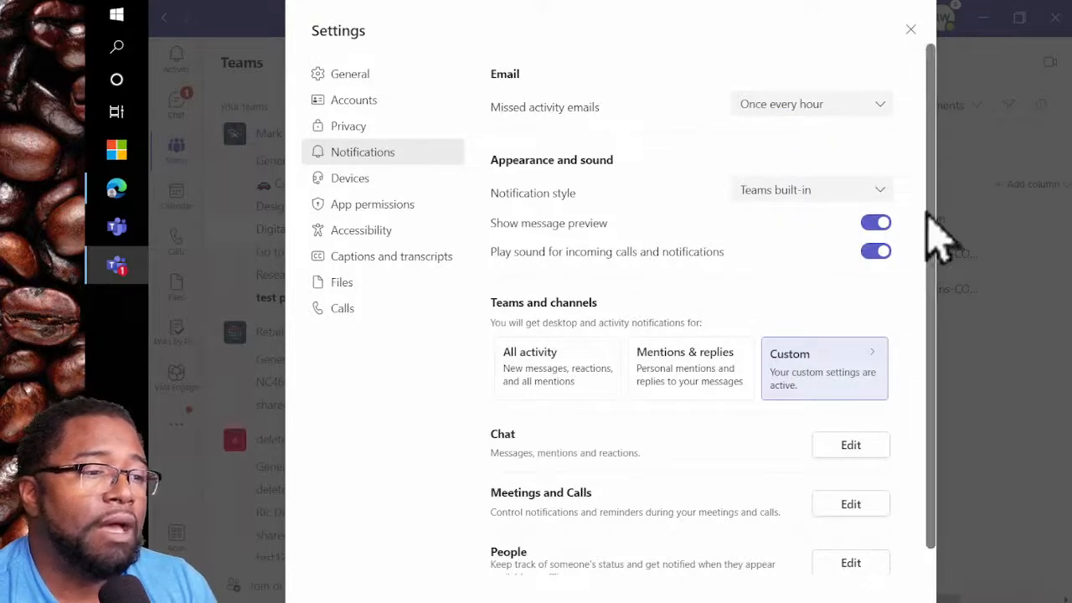
pyautogui.scroll(-3, 657, 418)
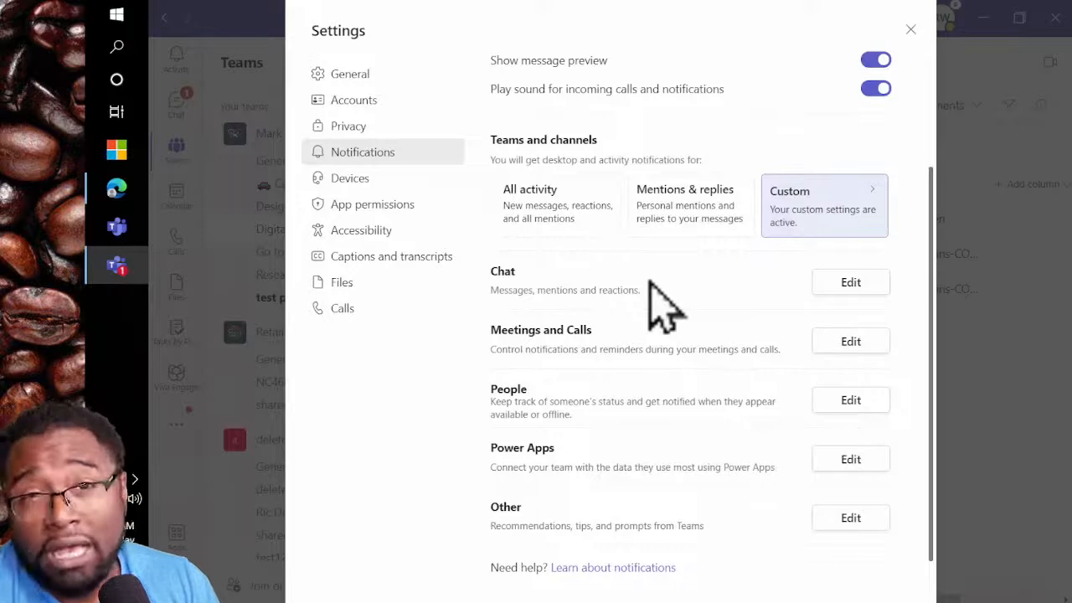
# Step: Try the All activity and Mentions & replies options for Teams and channels notifications, then return to Custom
pyautogui.click(569, 205)
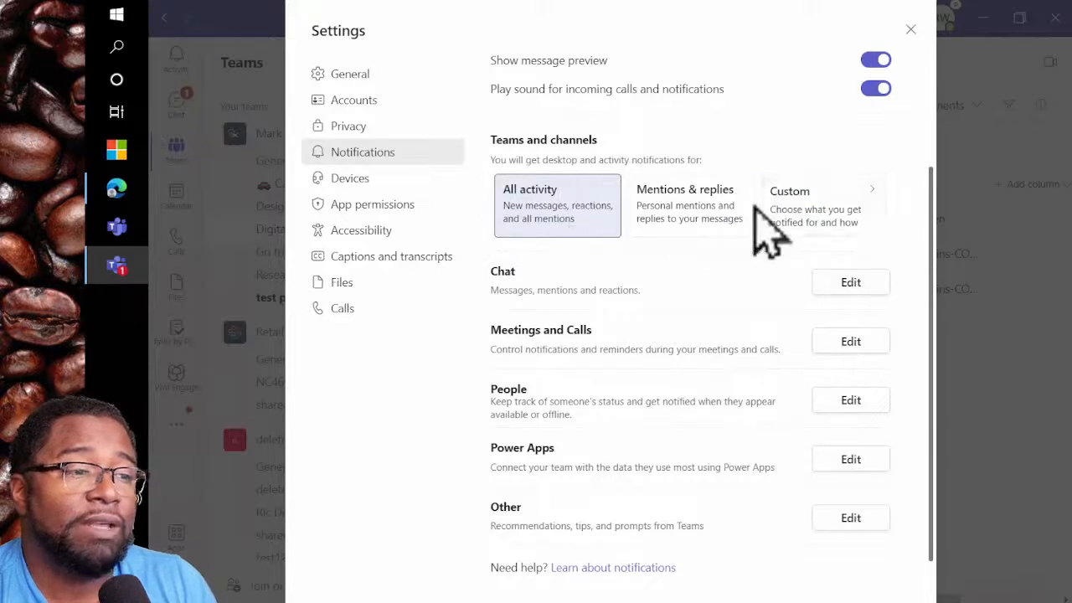
pyautogui.click(706, 216)
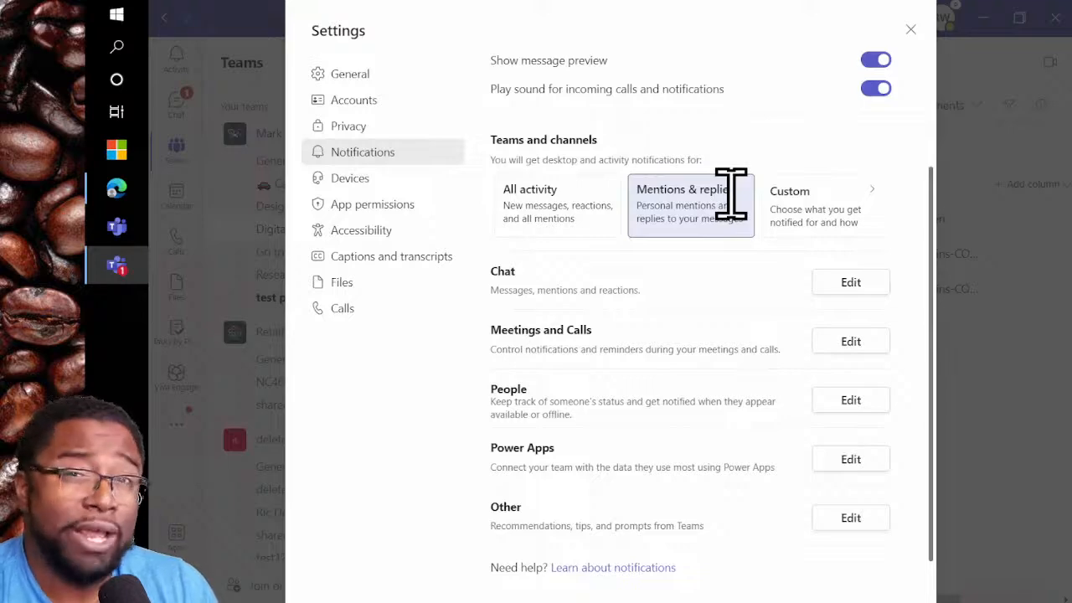
pyautogui.click(861, 227)
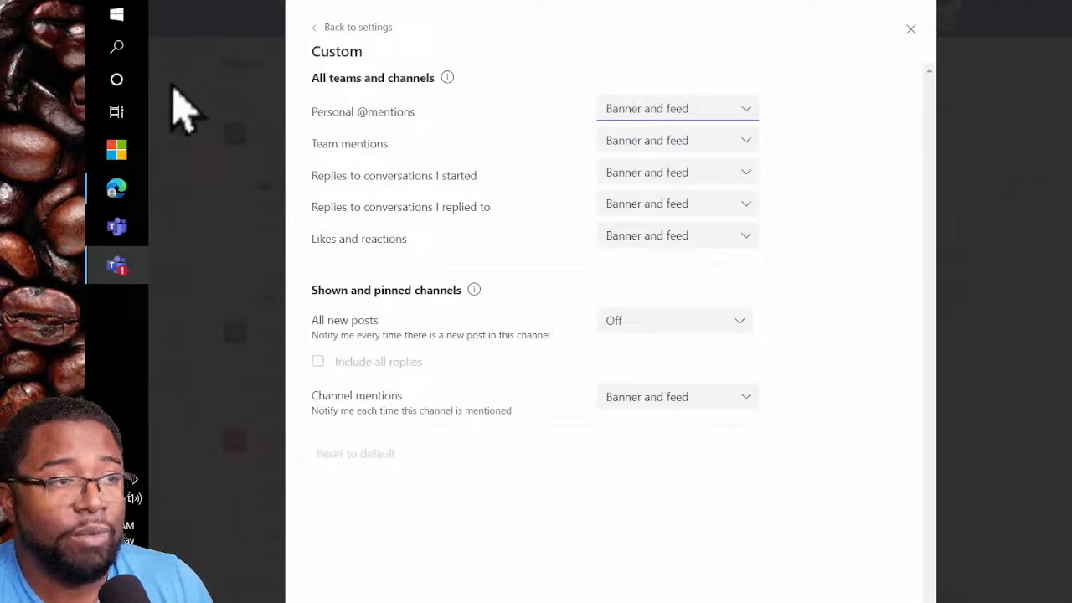
# Step: Close the settings and view the Activity feed
pyautogui.click(911, 30)
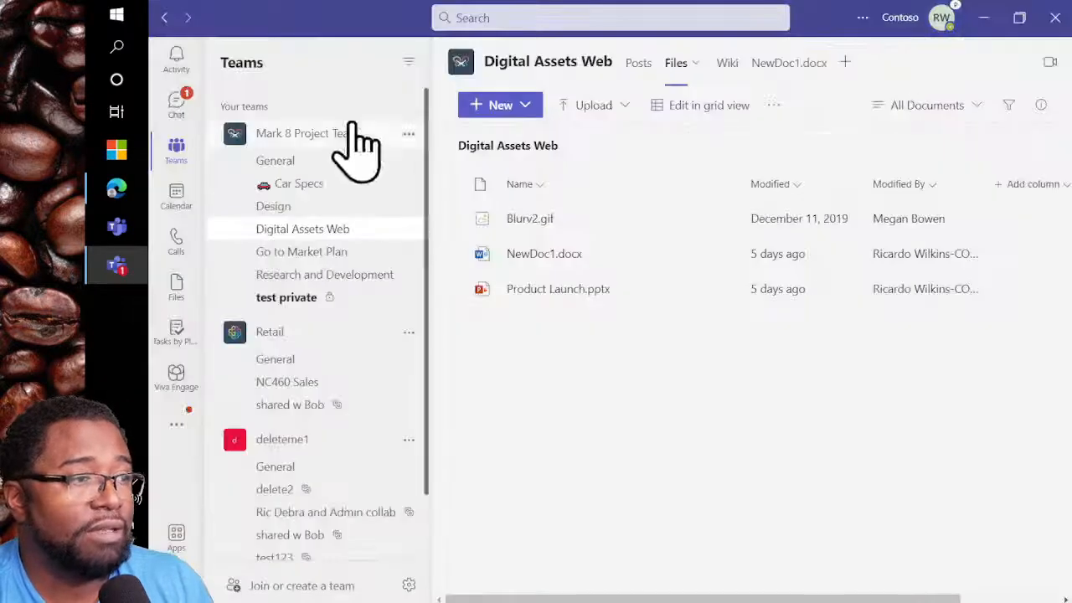
pyautogui.click(175, 57)
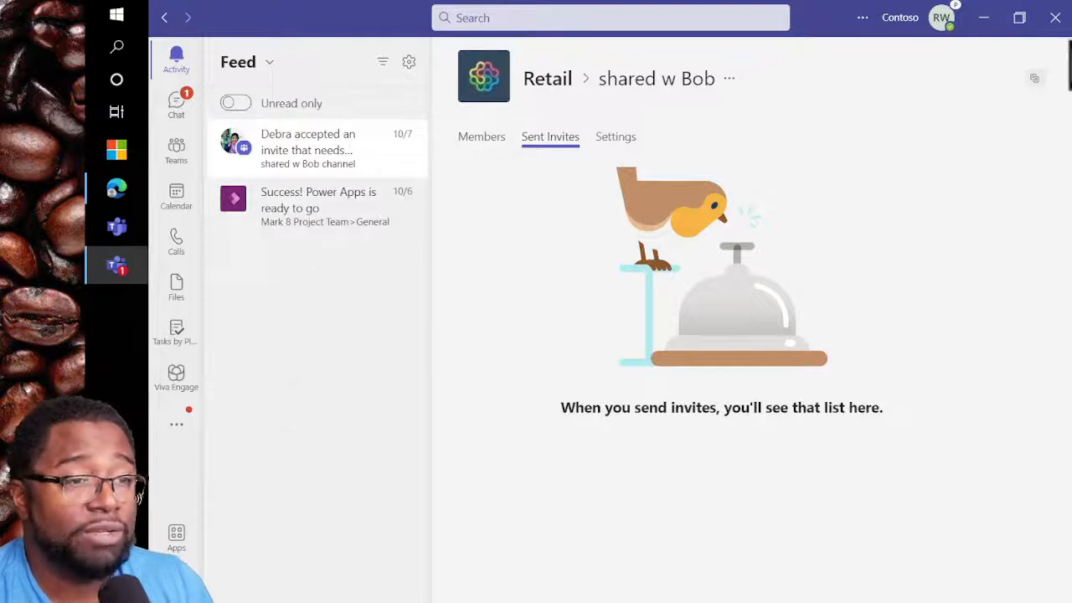
pyautogui.click(862, 19)
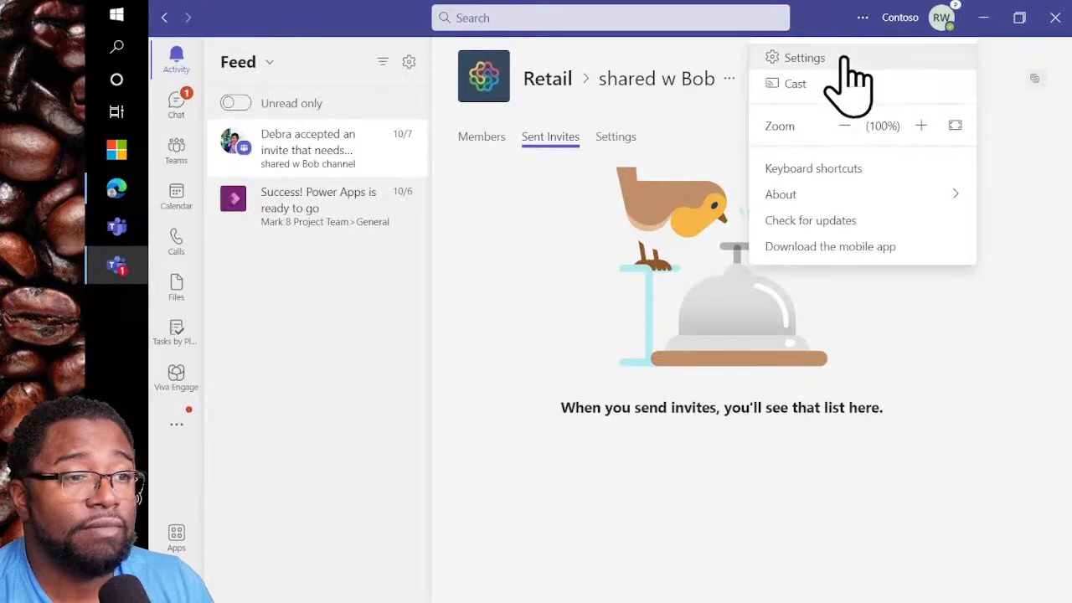
pyautogui.click(842, 57)
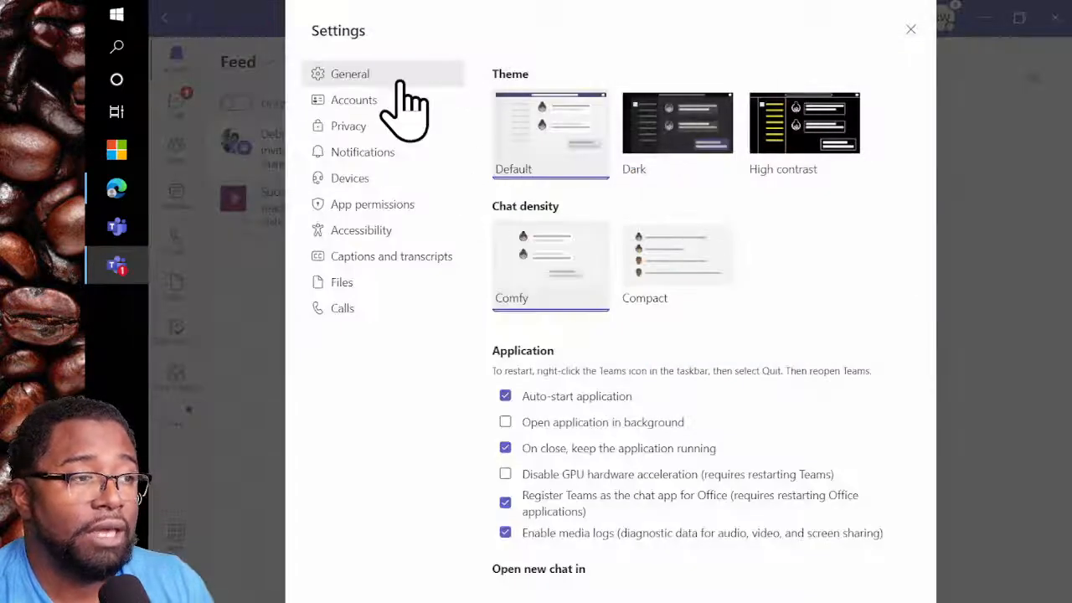
pyautogui.click(377, 154)
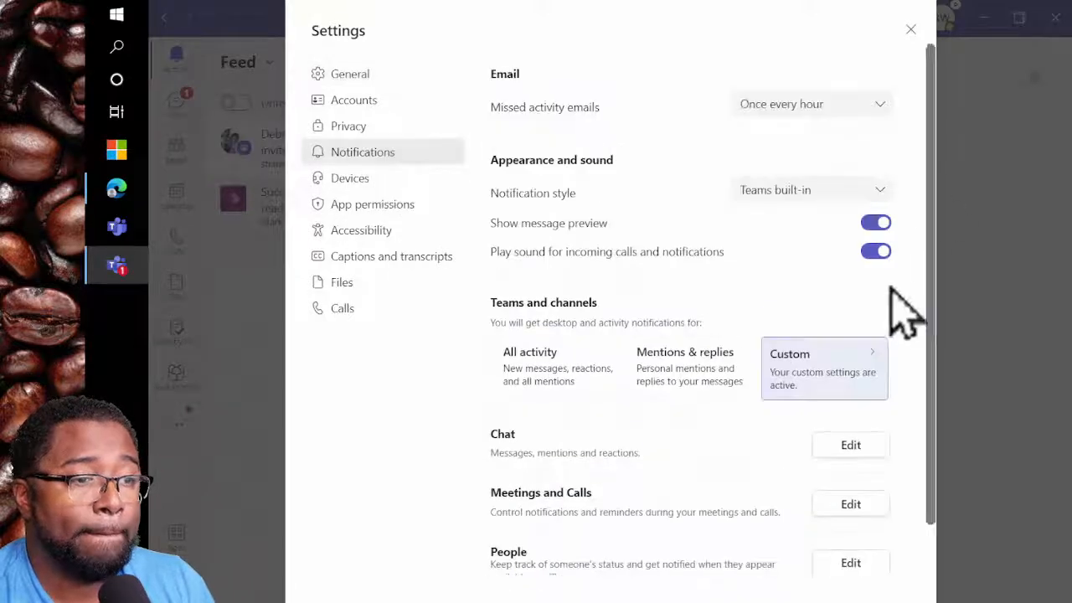
pyautogui.click(854, 363)
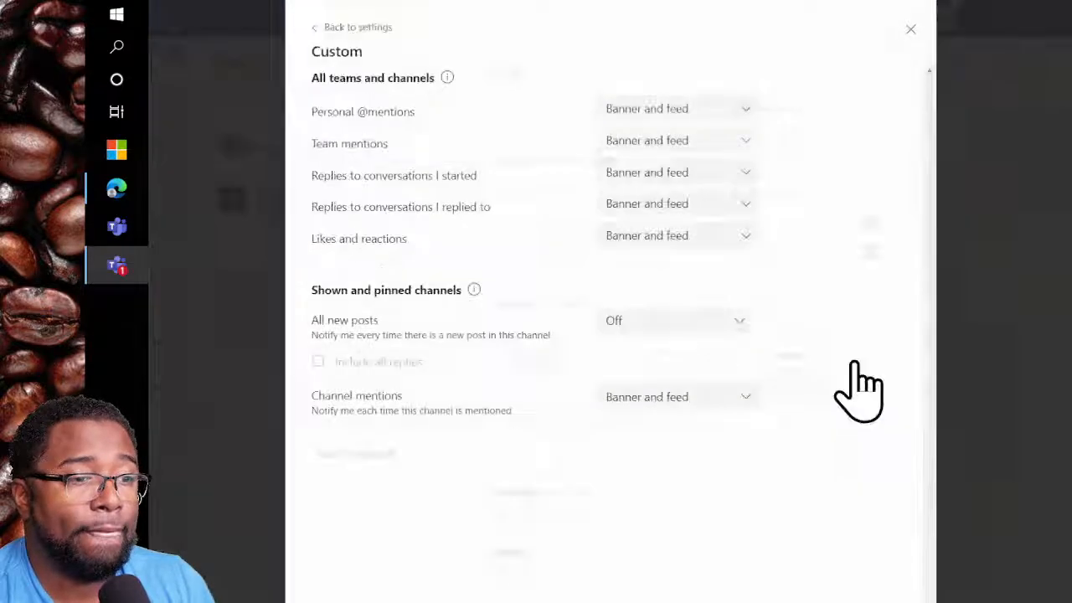
pyautogui.click(711, 111)
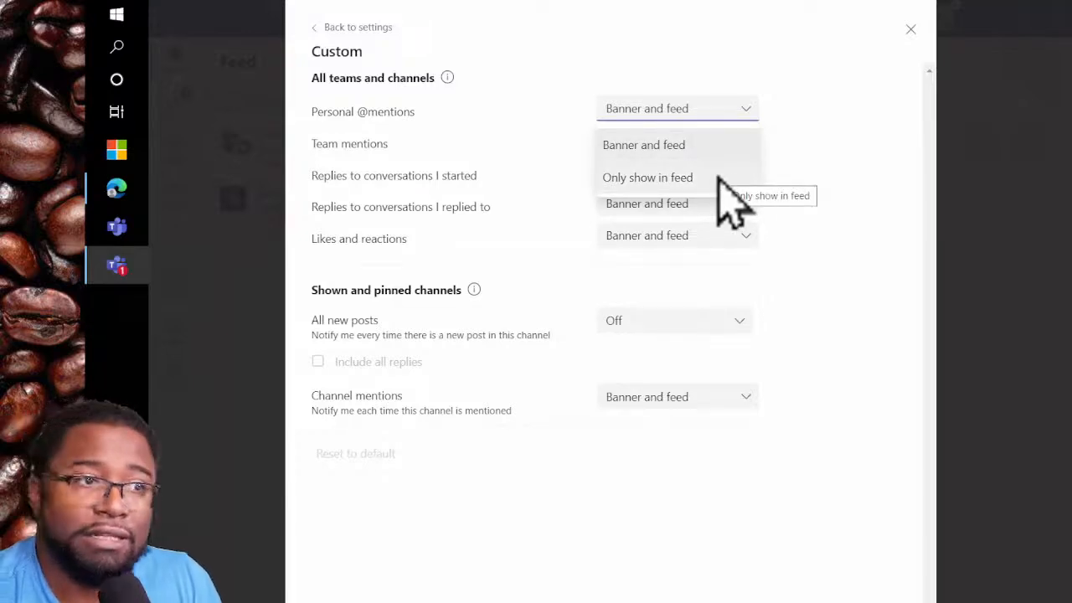
pyautogui.click(875, 119)
# Step: View the notification choices for Team mentions without choosing a different one
pyautogui.moveTo(687, 122); pyautogui.dragTo(685, 137)
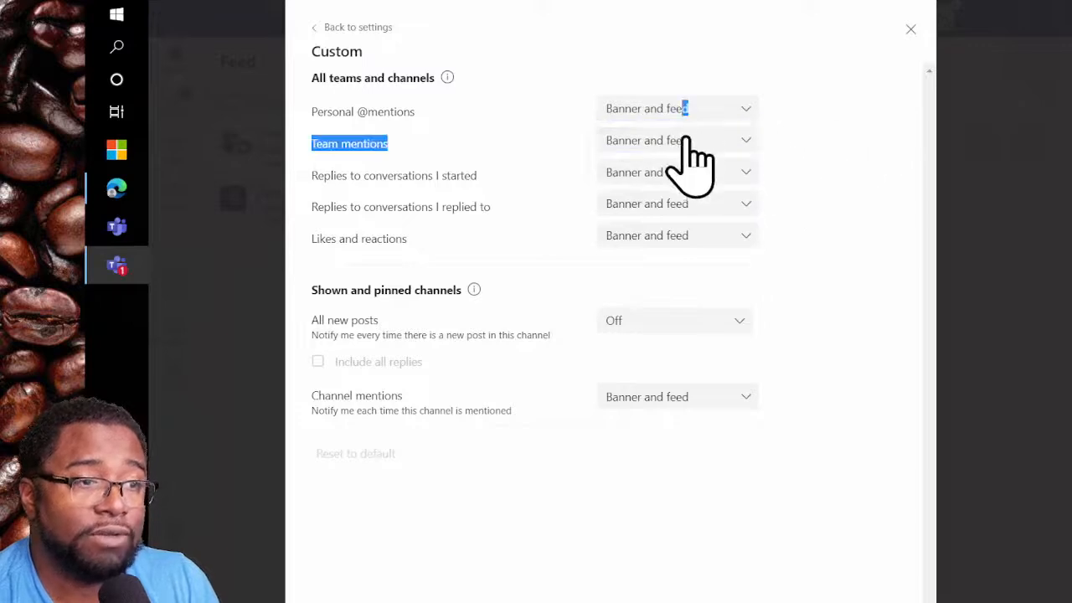
pyautogui.click(687, 140)
pyautogui.click(867, 134)
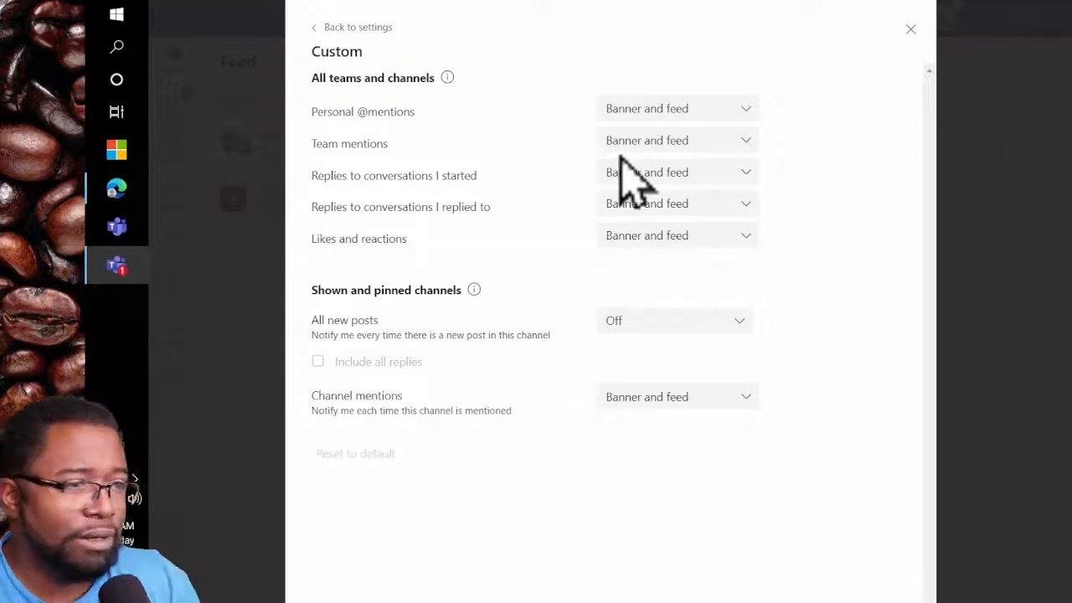
pyautogui.click(665, 144)
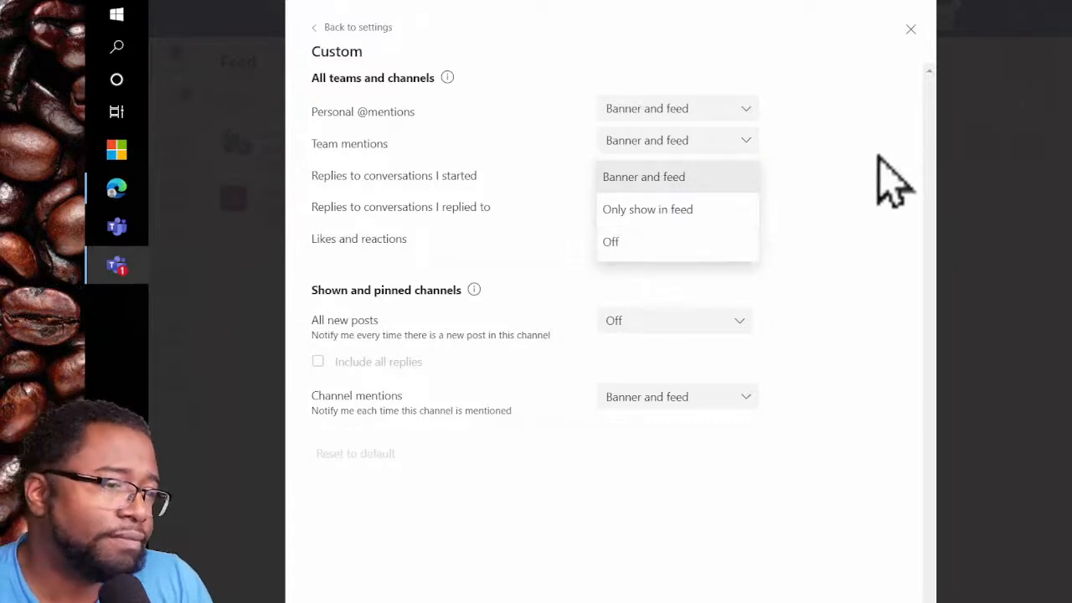
pyautogui.moveTo(889, 176); pyautogui.dragTo(363, 192)
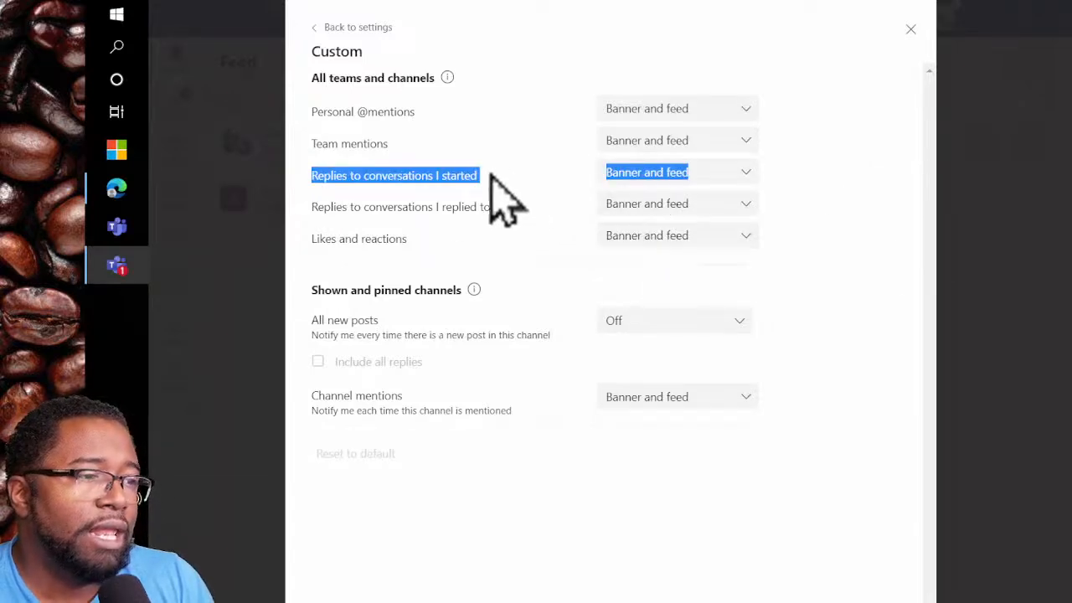
pyautogui.click(518, 235)
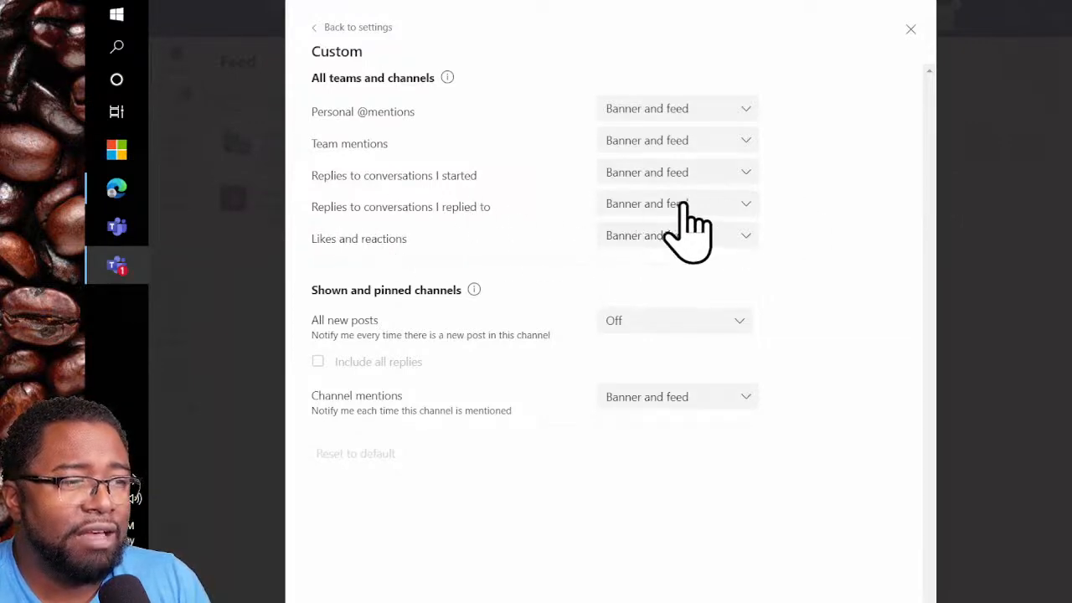
# Step: View the notification choices for Replies to conversations I started and for Likes and reactions, leaving both as they are
pyautogui.click(627, 176)
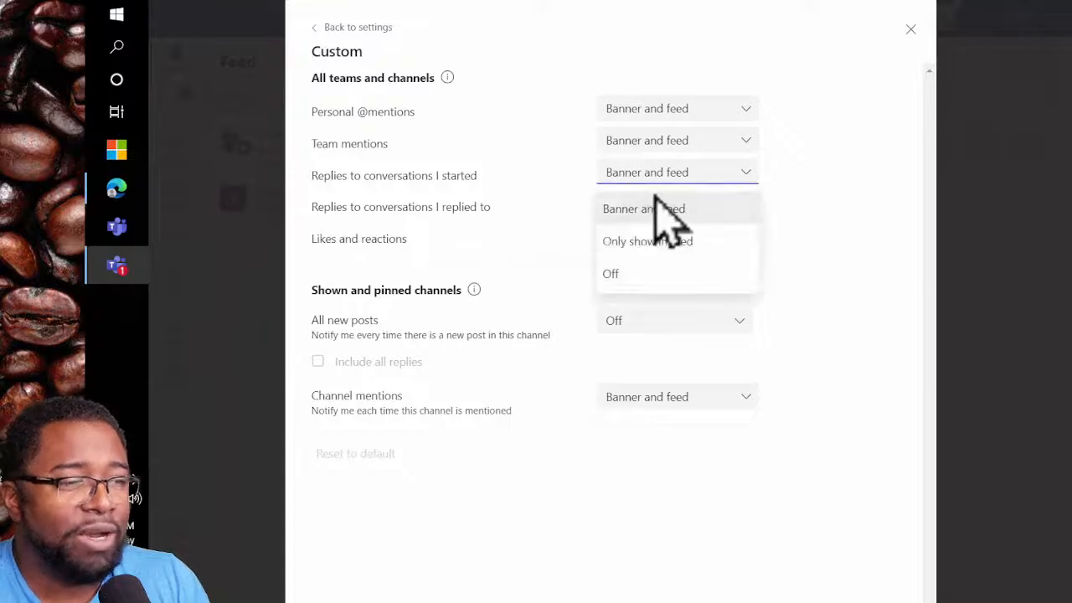
pyautogui.click(514, 211)
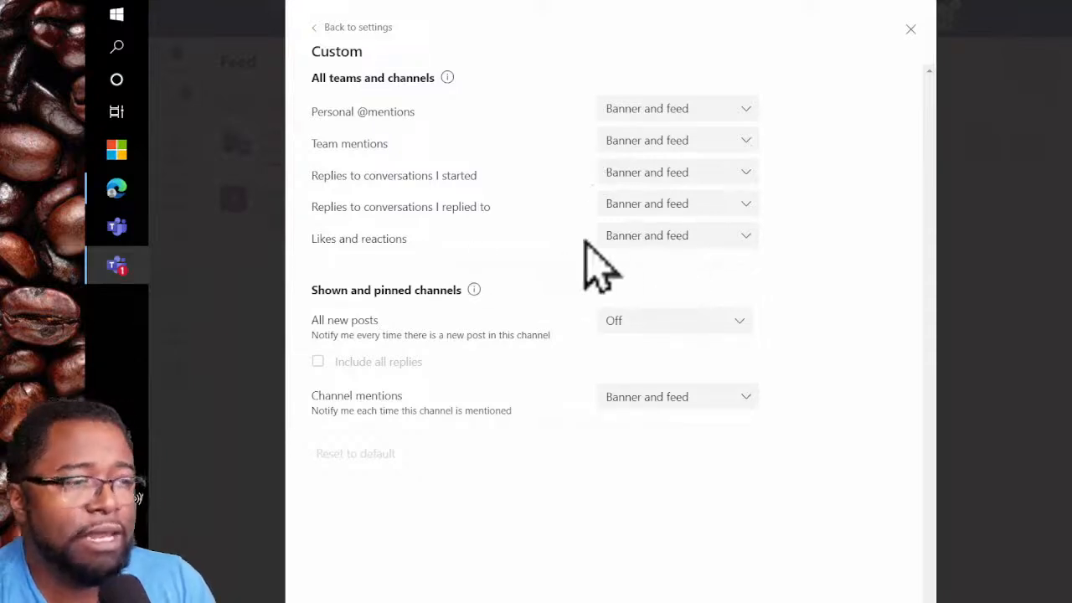
pyautogui.click(718, 239)
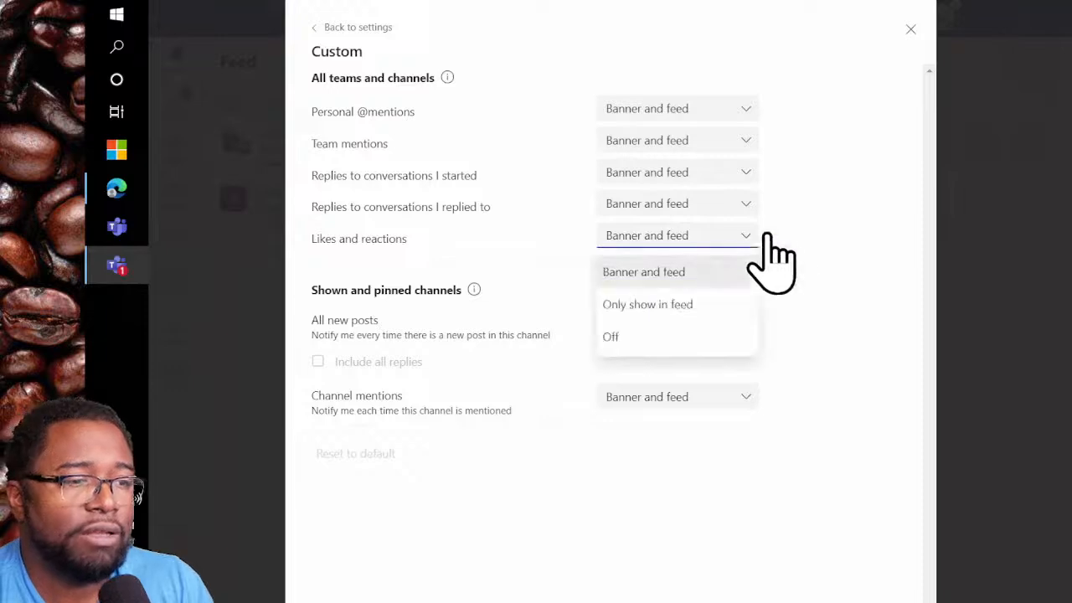
pyautogui.click(829, 238)
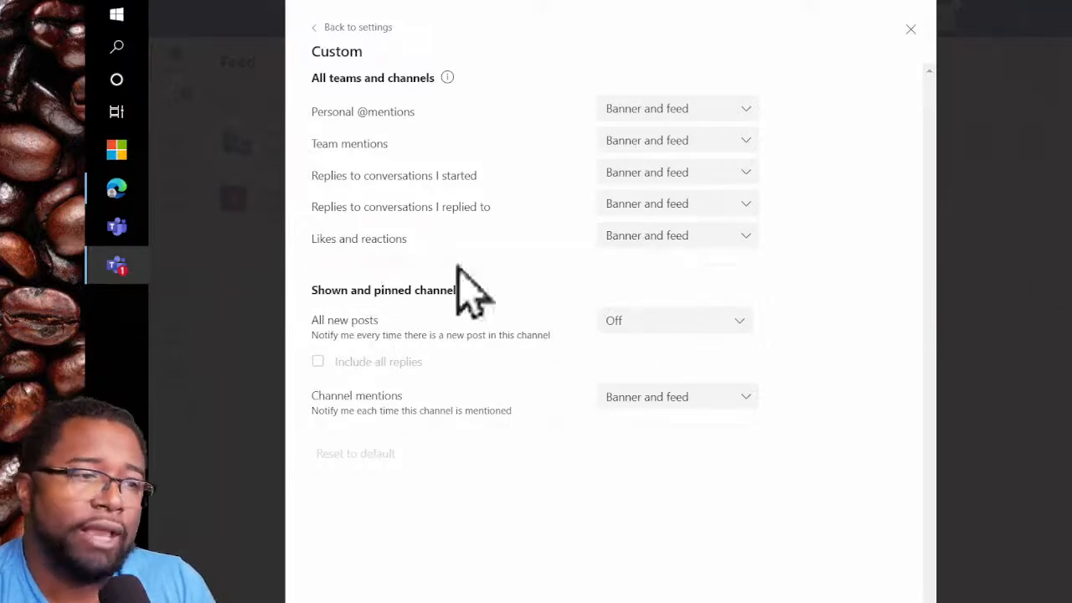
# Step: Leave the settings and show the posts of the Digital Assets Web channel in Mark 8 Project Team
pyautogui.click(910, 28)
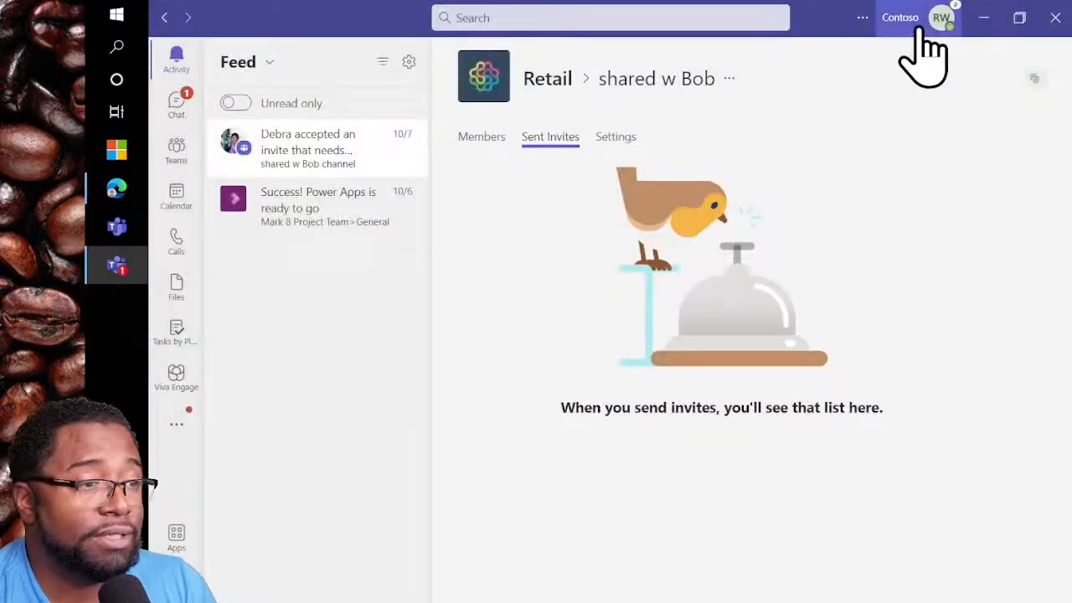
pyautogui.click(164, 151)
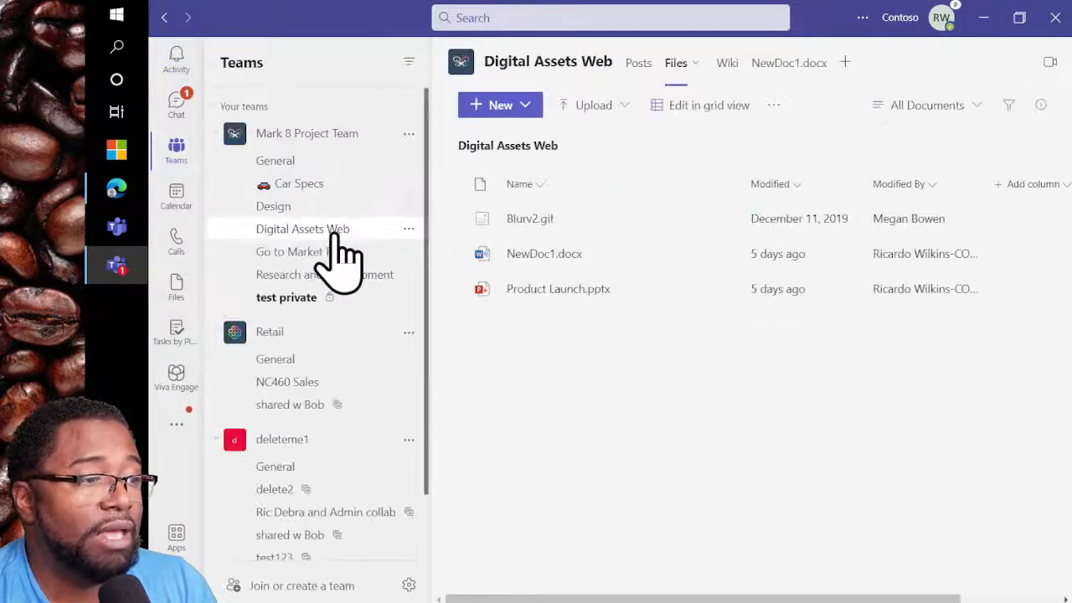
pyautogui.click(643, 67)
# Step: Pin the October 27 post "I added a tab at the top of this channel. Check it out!" for everyone in the channel
pyautogui.moveTo(952, 227)
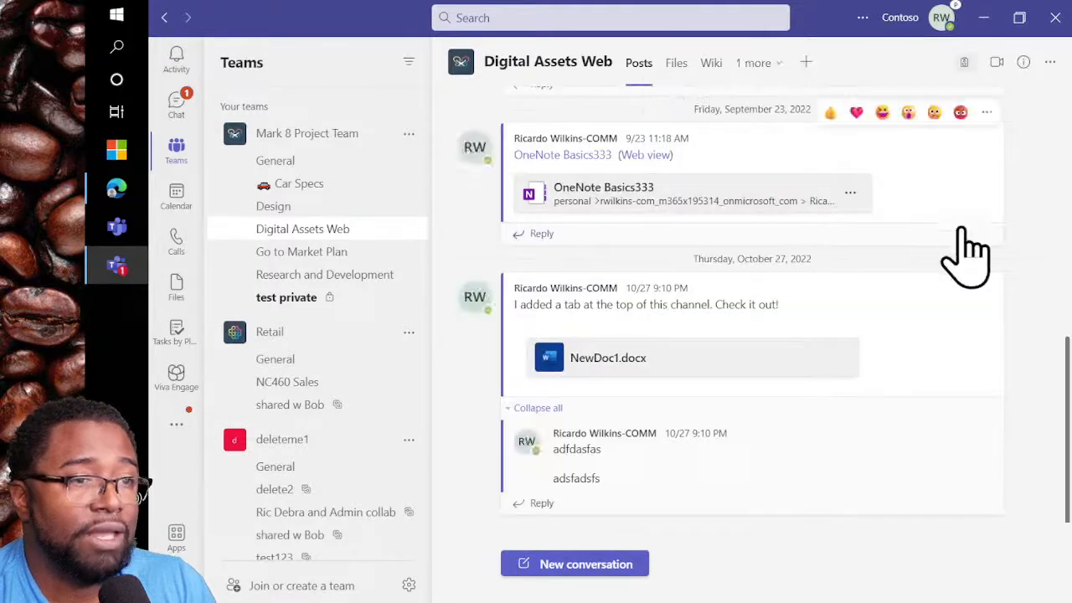
pyautogui.moveTo(904, 325)
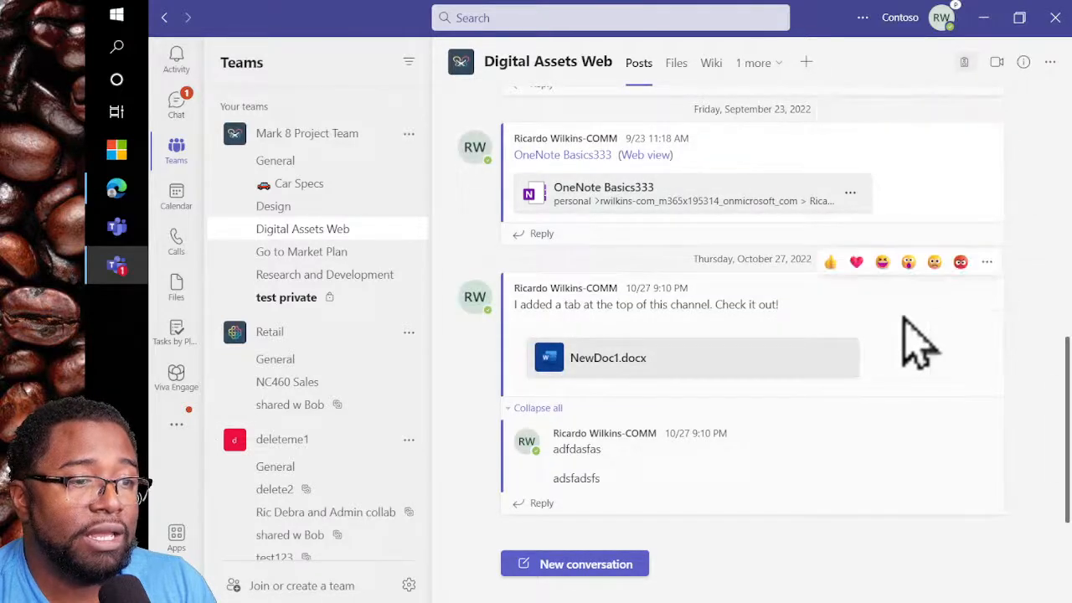
pyautogui.click(987, 262)
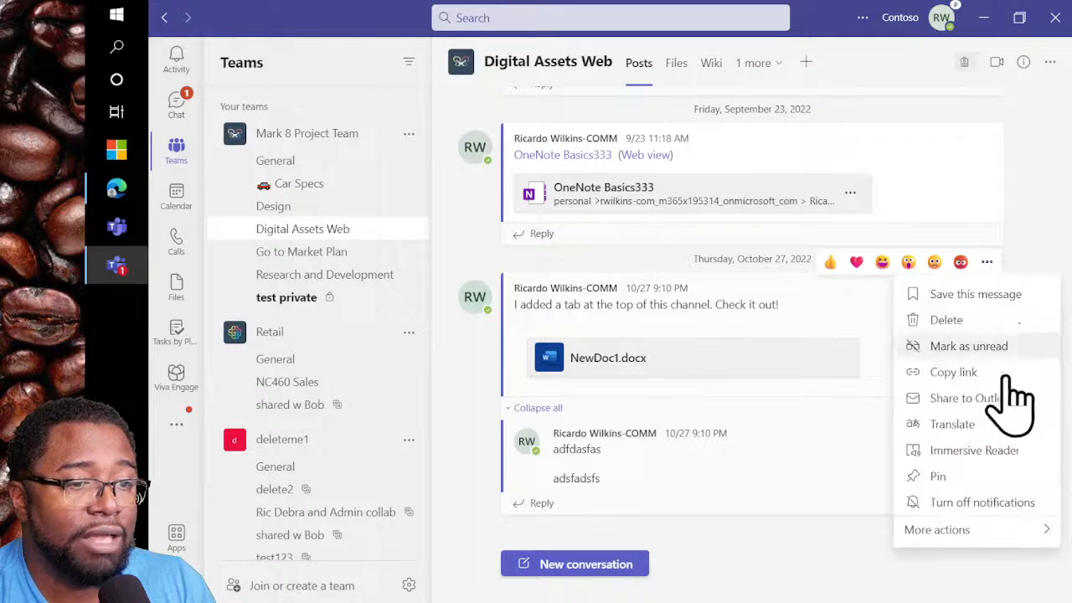
pyautogui.click(953, 482)
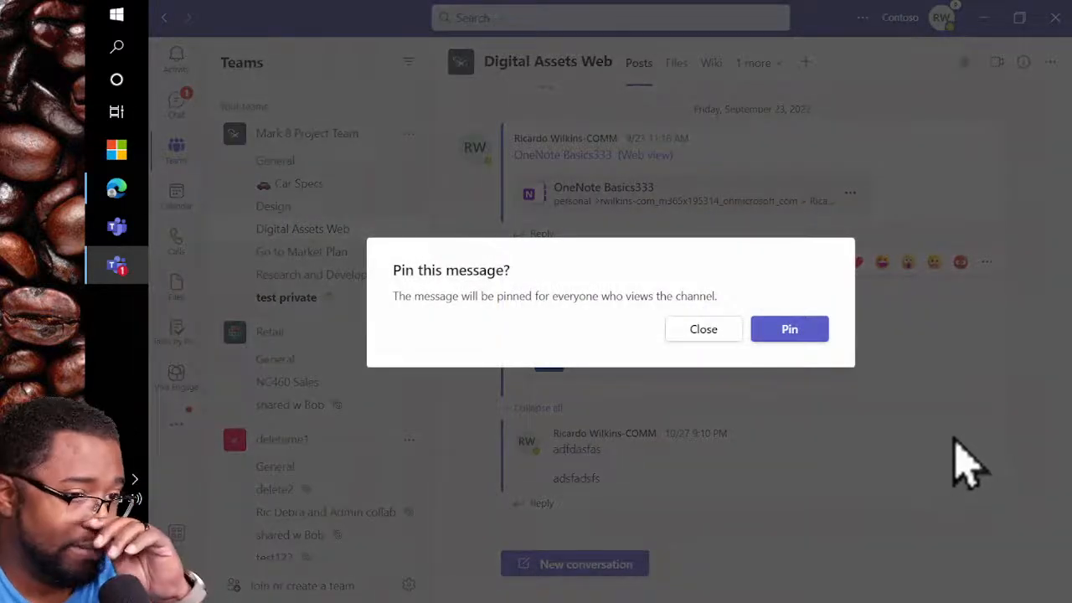
pyautogui.click(816, 334)
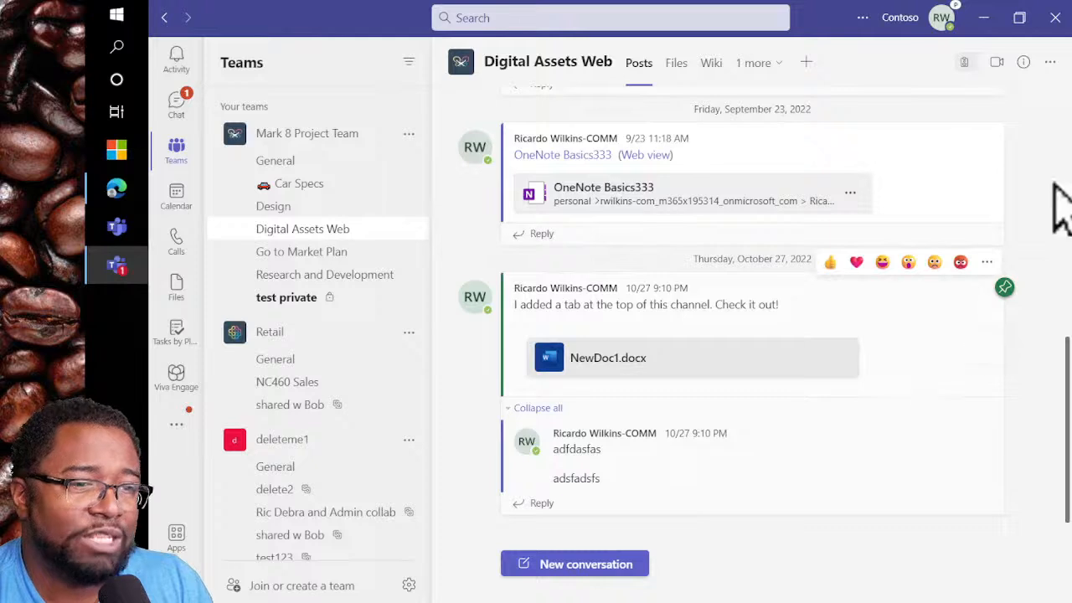
# Step: Examine the channel info of Digital Assets Web down to its pinned posts, apps and updates, and hide it again
pyautogui.click(1025, 67)
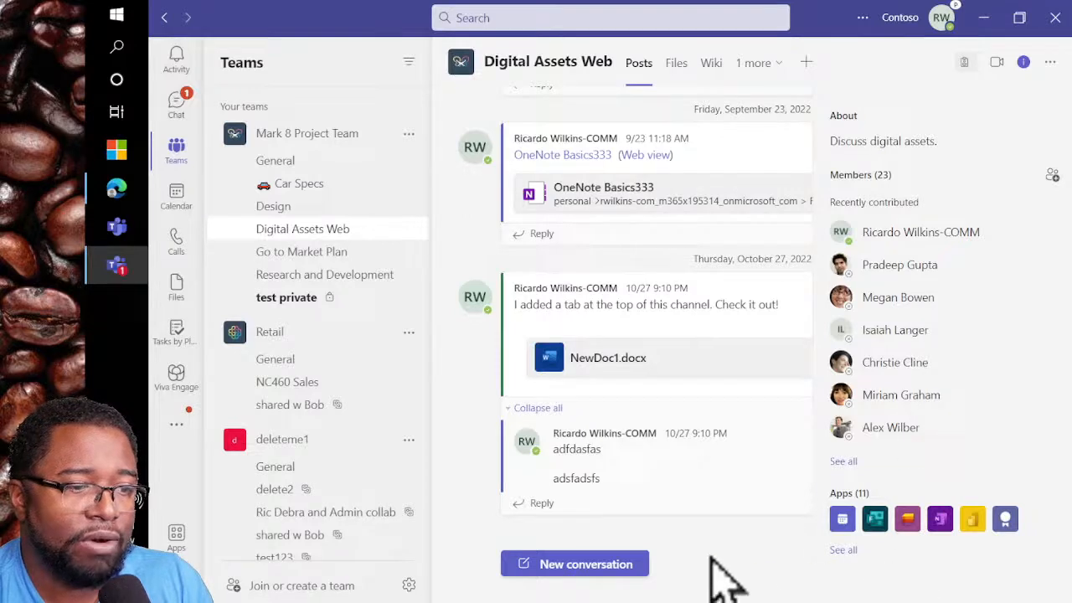
pyautogui.click(1050, 62)
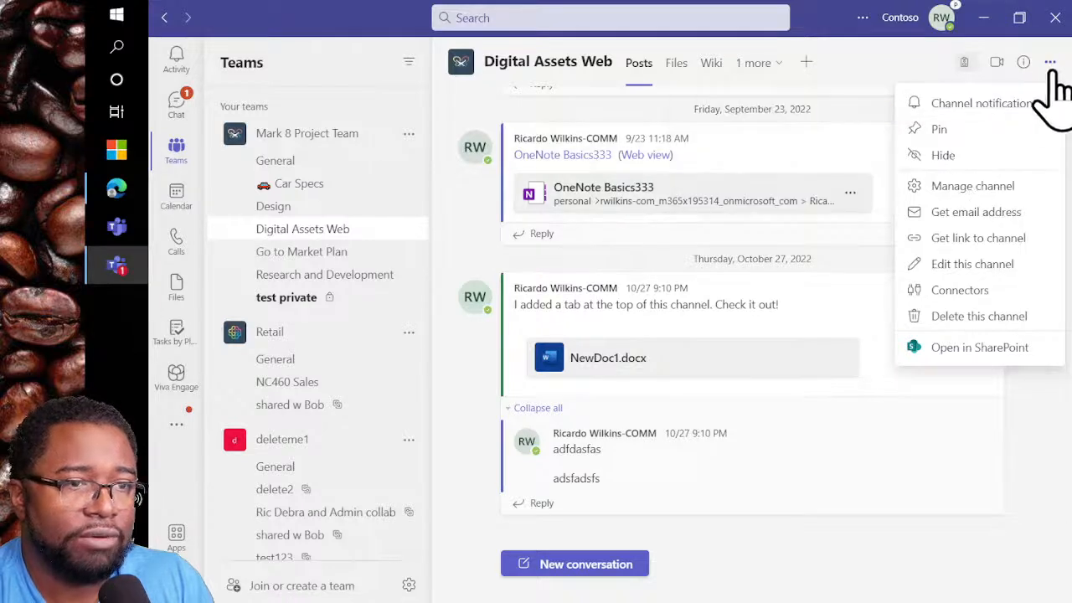
pyautogui.click(1023, 62)
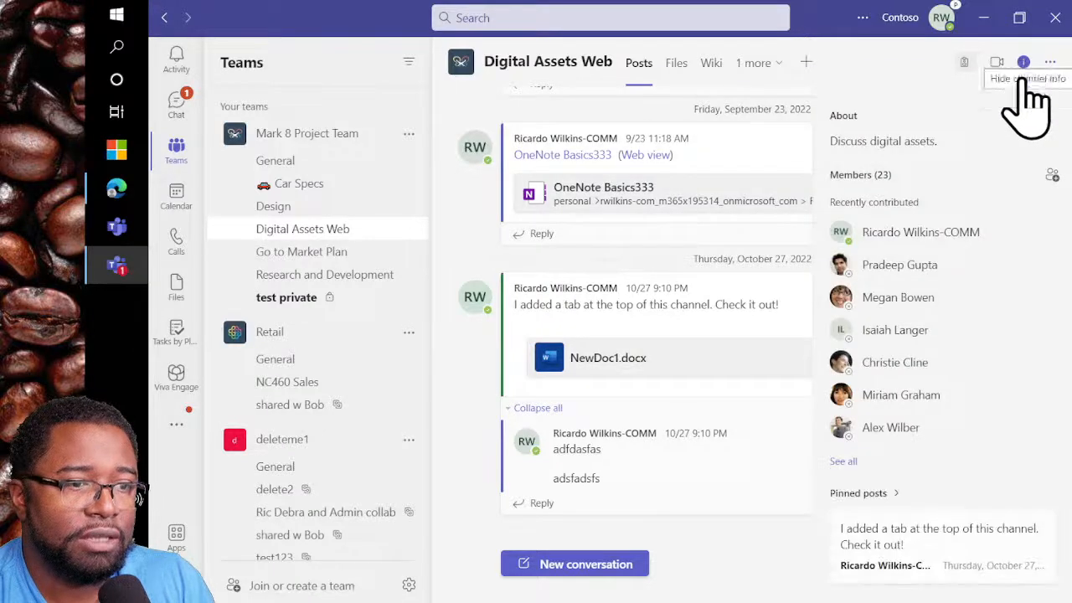
pyautogui.scroll(-3, 944, 468)
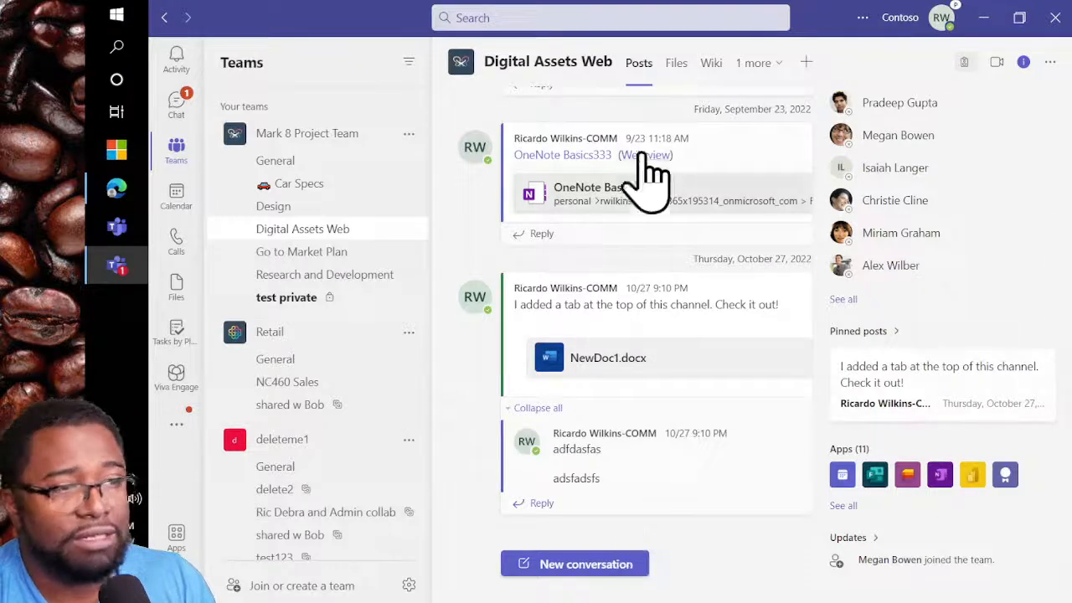
pyautogui.moveTo(761, 304)
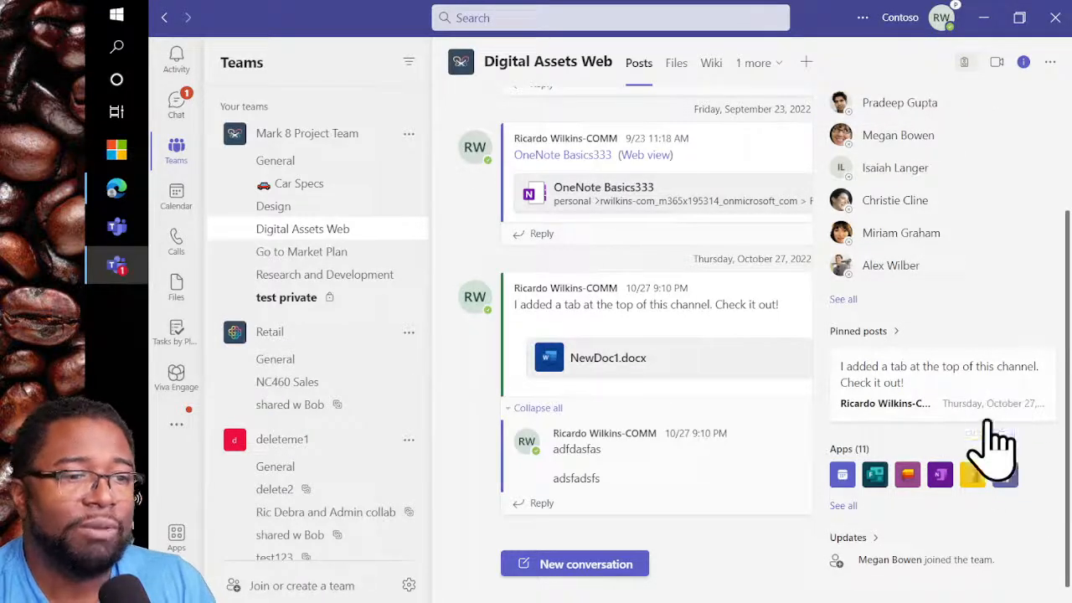
pyautogui.click(1023, 62)
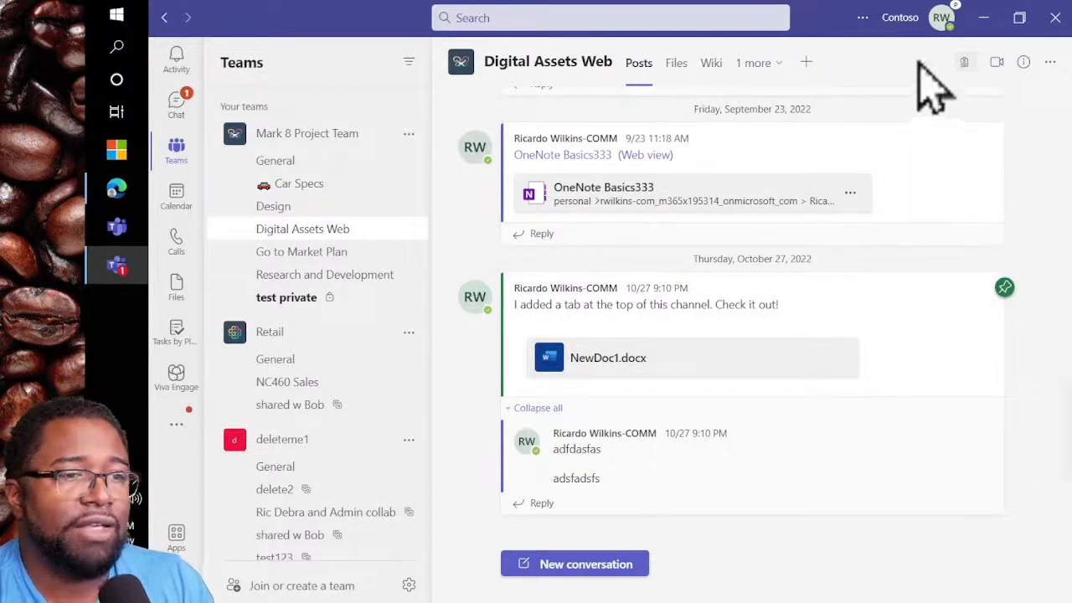
# Step: View the All new posts choices for shown and pinned channels in the custom notification settings, and leave the settings
pyautogui.click(862, 19)
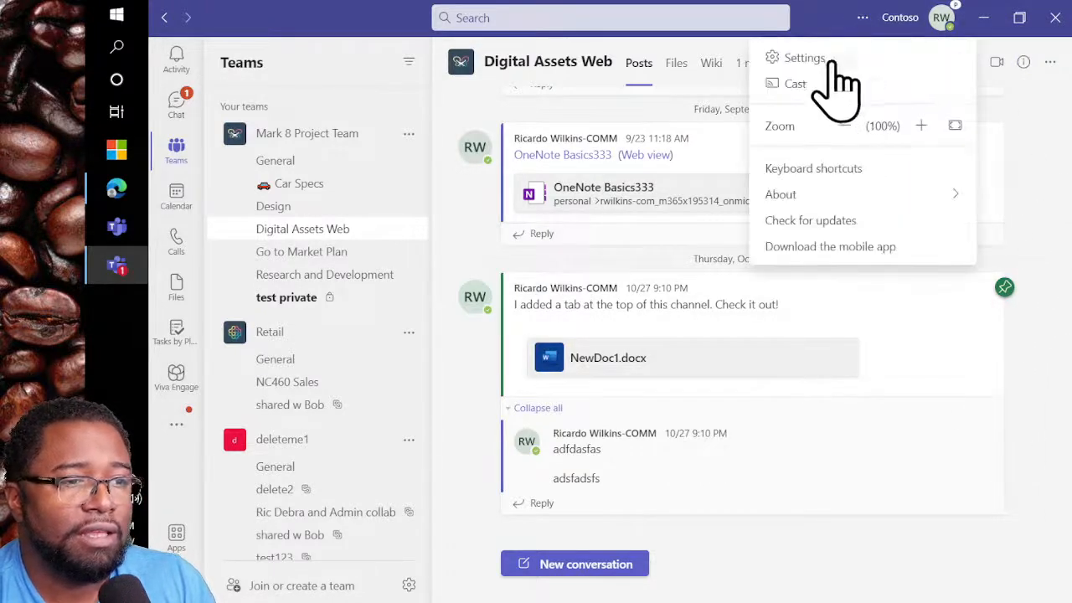
pyautogui.click(829, 60)
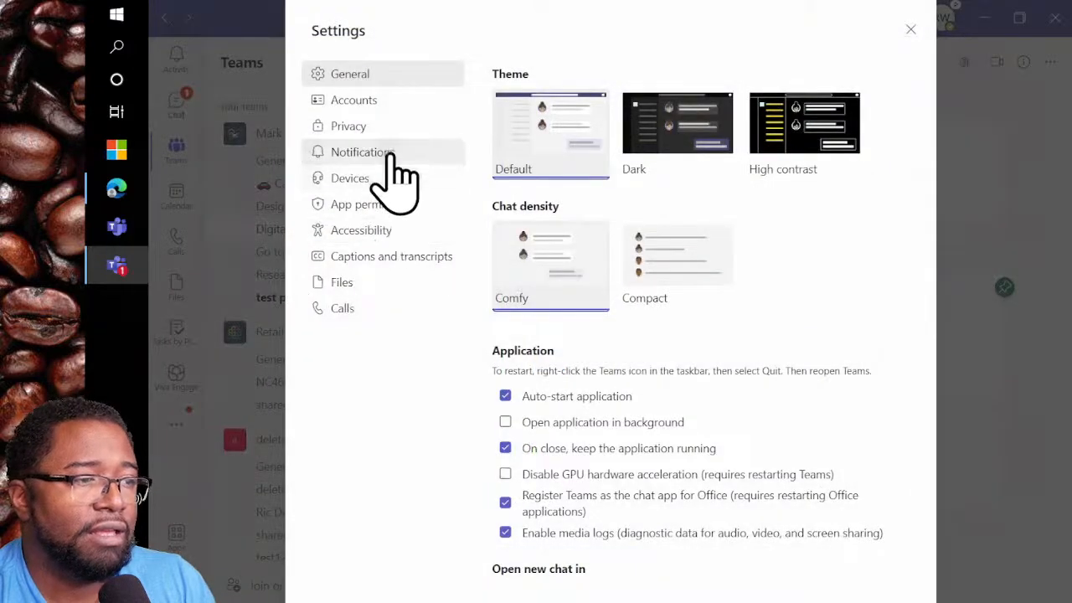
pyautogui.click(381, 153)
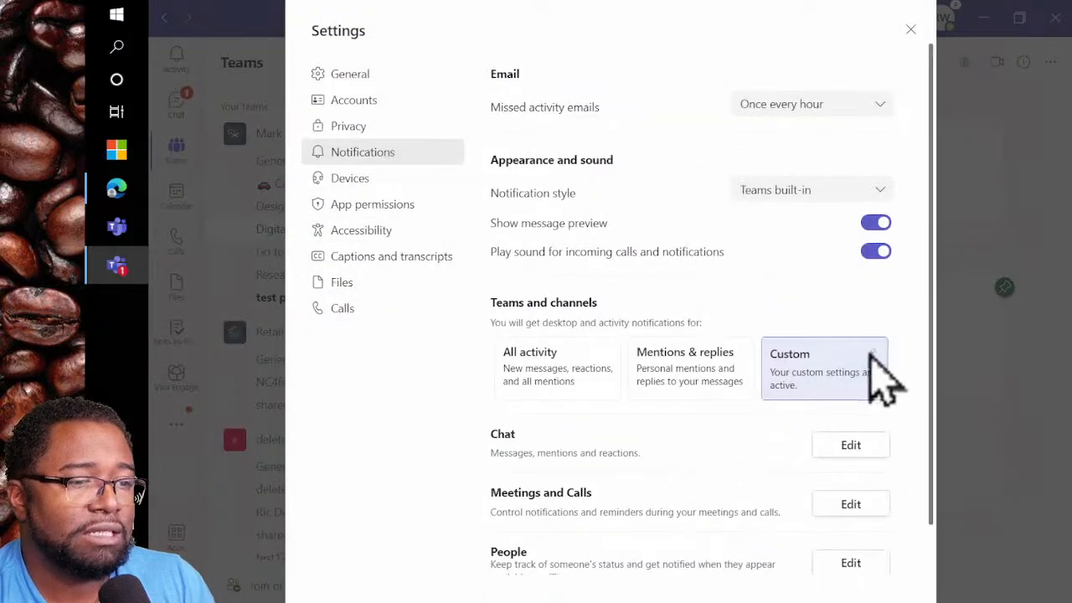
pyautogui.click(872, 355)
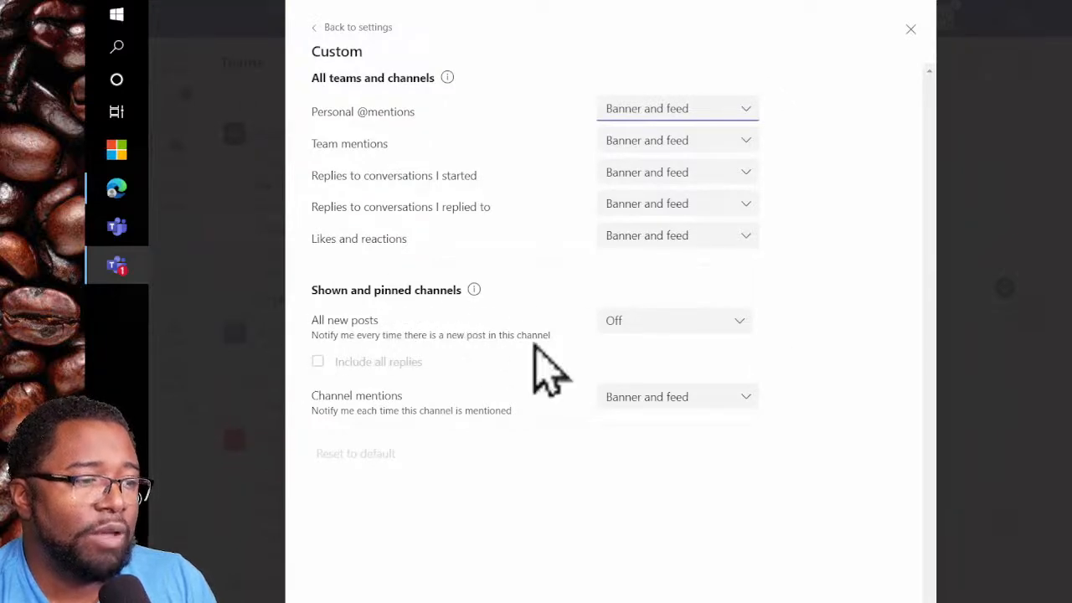
pyautogui.click(665, 325)
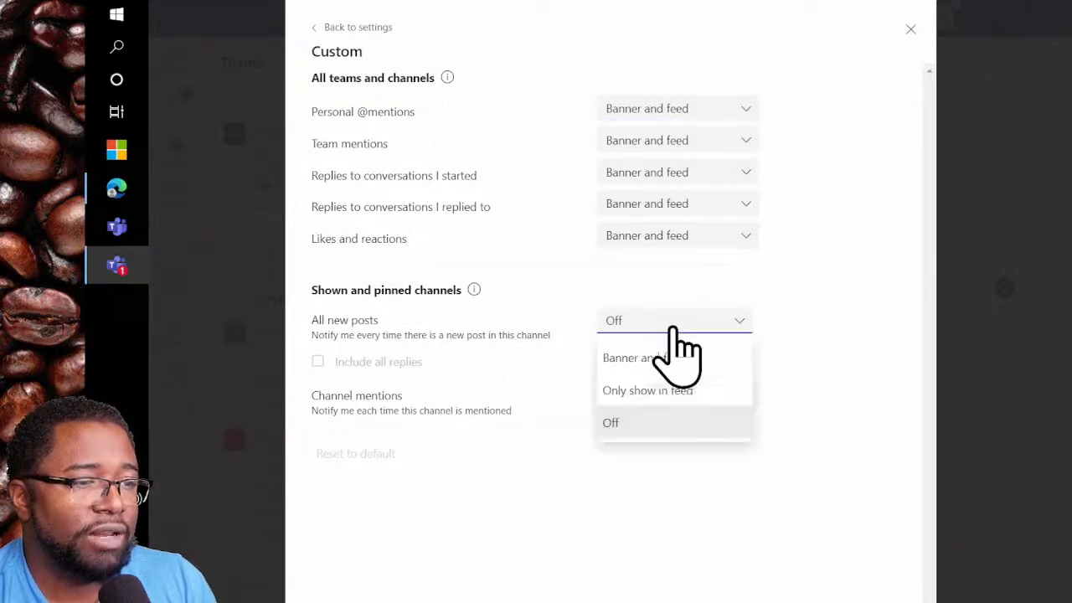
pyautogui.click(917, 365)
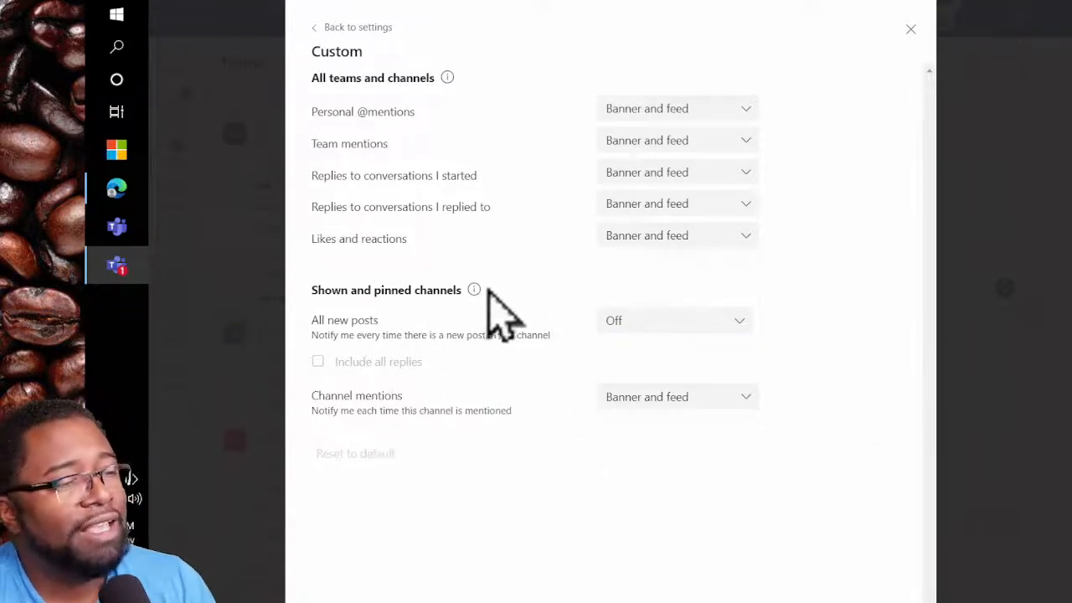
pyautogui.moveTo(475, 290)
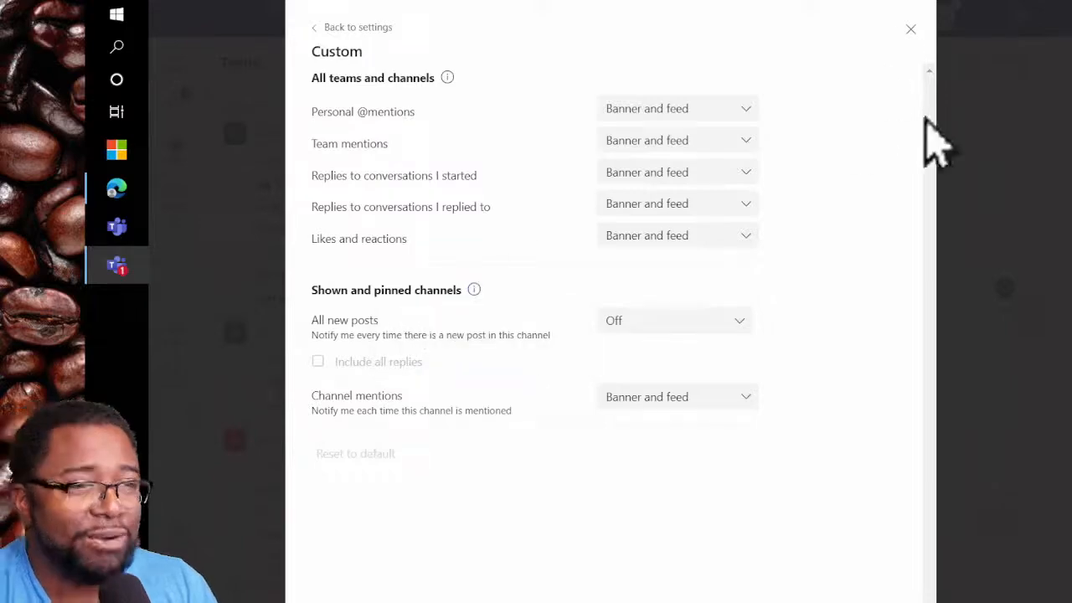
pyautogui.click(910, 28)
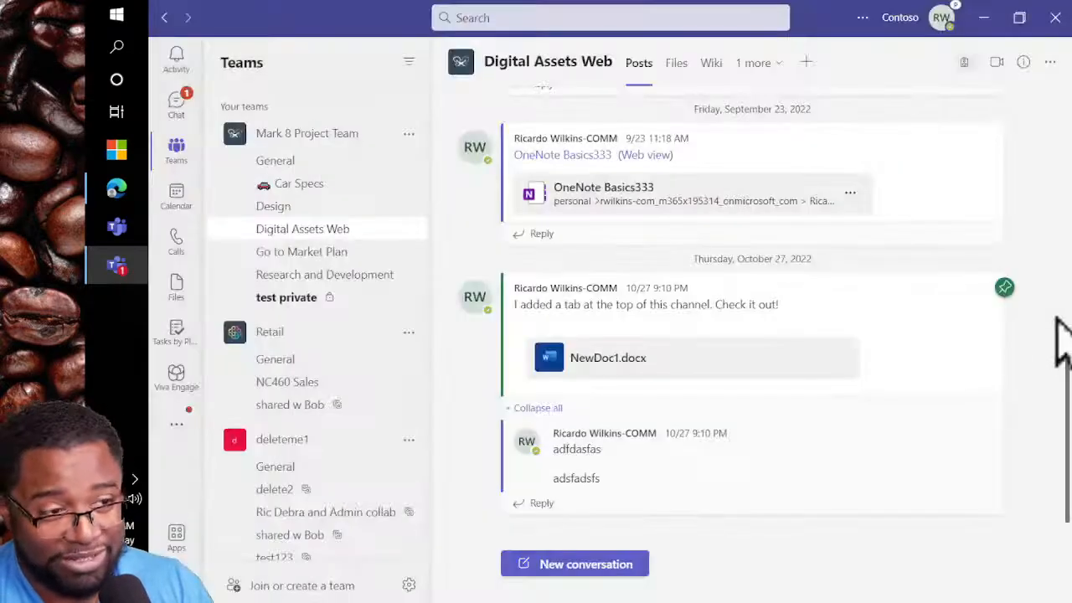
# Step: Pin the Digital Assets Web channel of Mark 8 Project Team to the teams list
pyautogui.click(1050, 62)
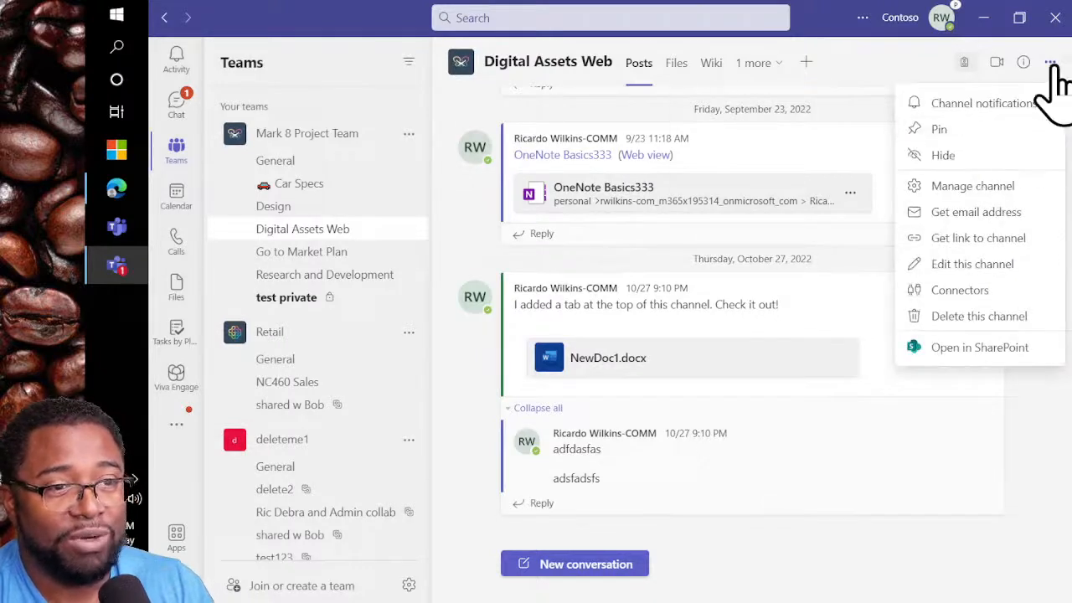
pyautogui.click(941, 129)
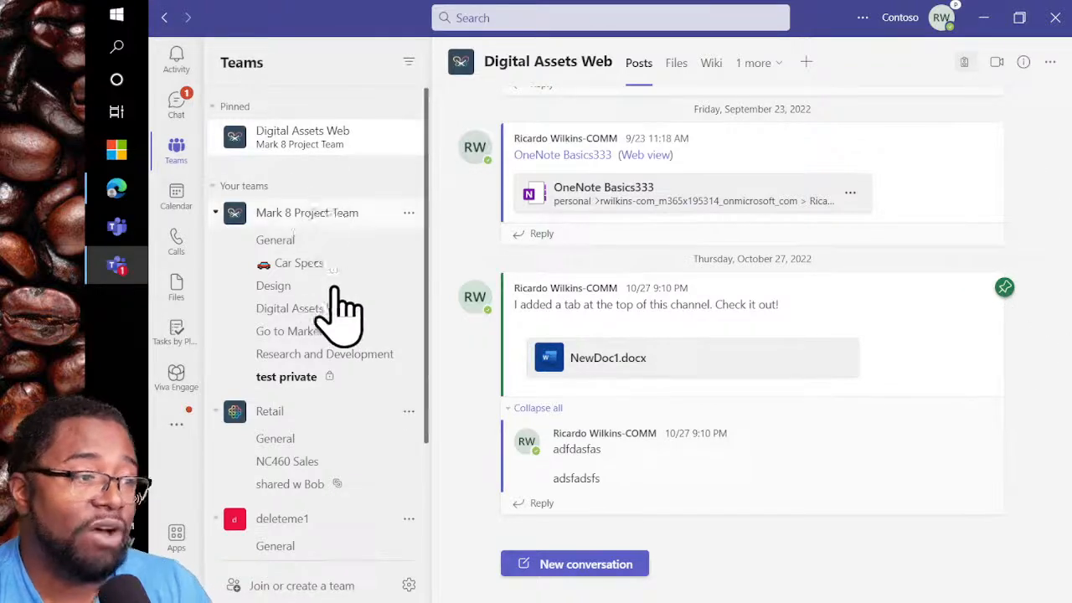
pyautogui.scroll(-2, 352, 335)
pyautogui.scroll(2, 360, 393)
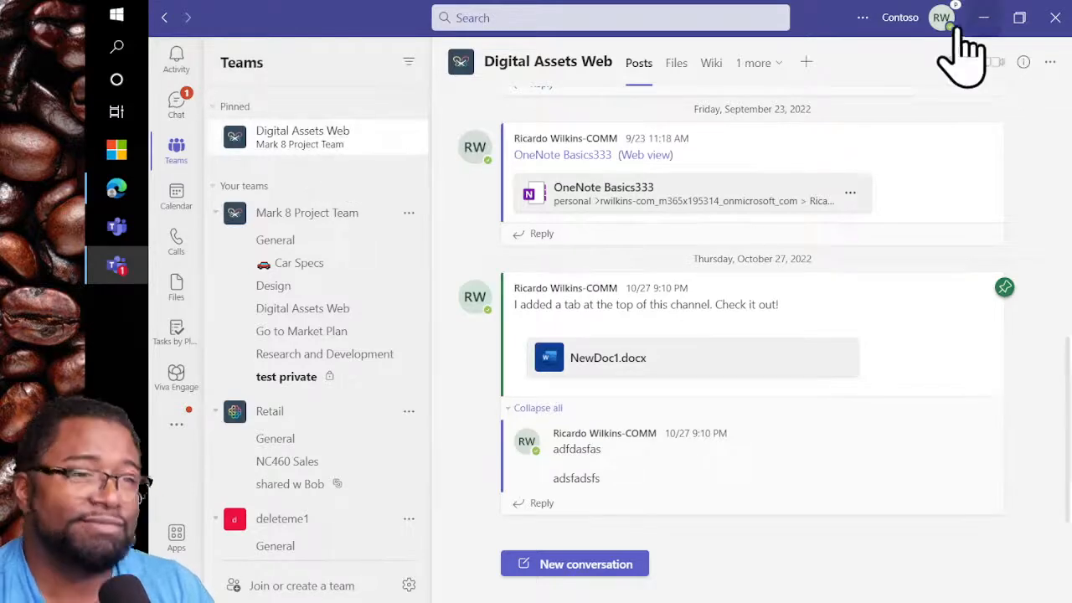
# Step: Set the custom All new posts notification for shown and pinned channels to Banner and feed
pyautogui.click(862, 18)
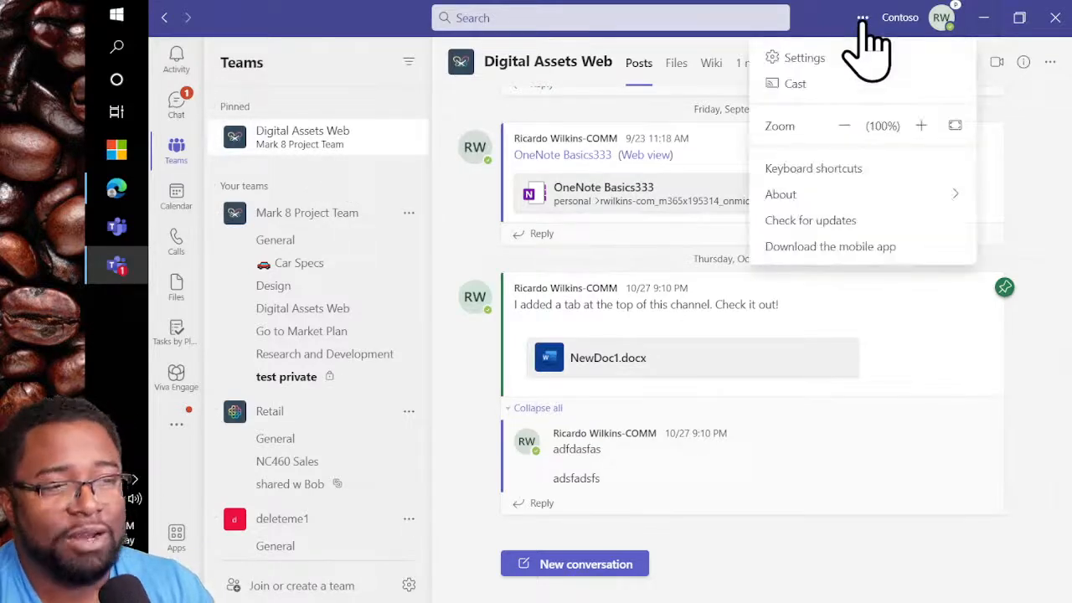
pyautogui.click(817, 57)
pyautogui.click(349, 155)
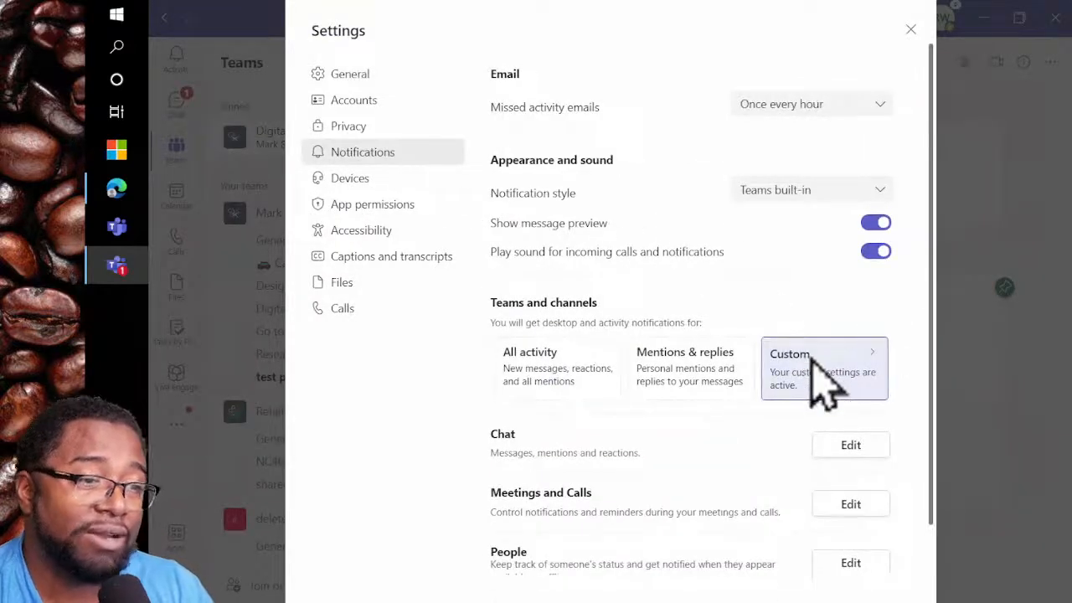
pyautogui.click(866, 359)
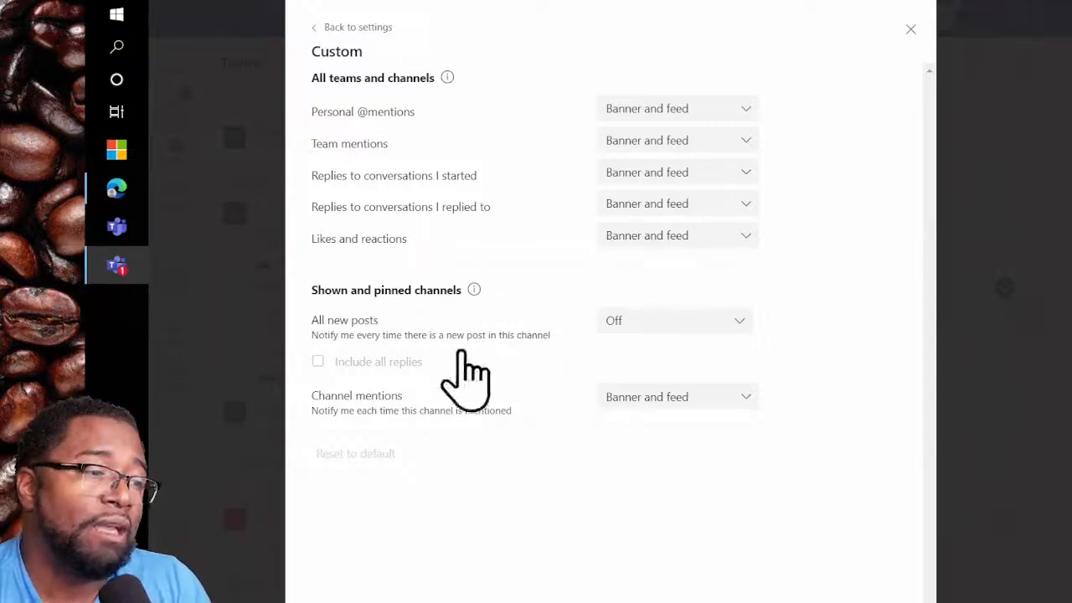
pyautogui.click(724, 350)
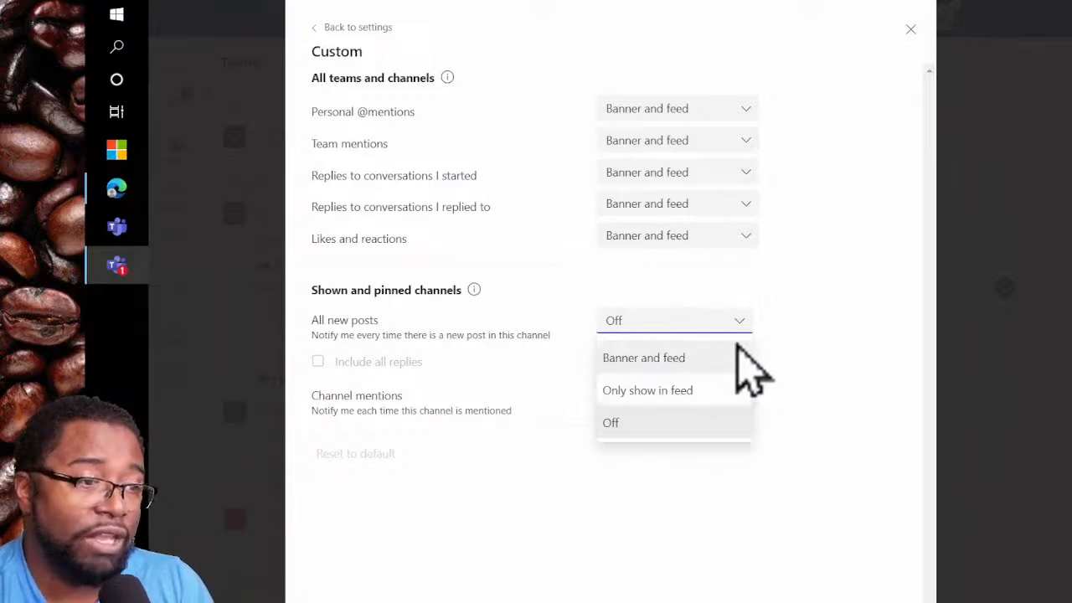
pyautogui.click(871, 310)
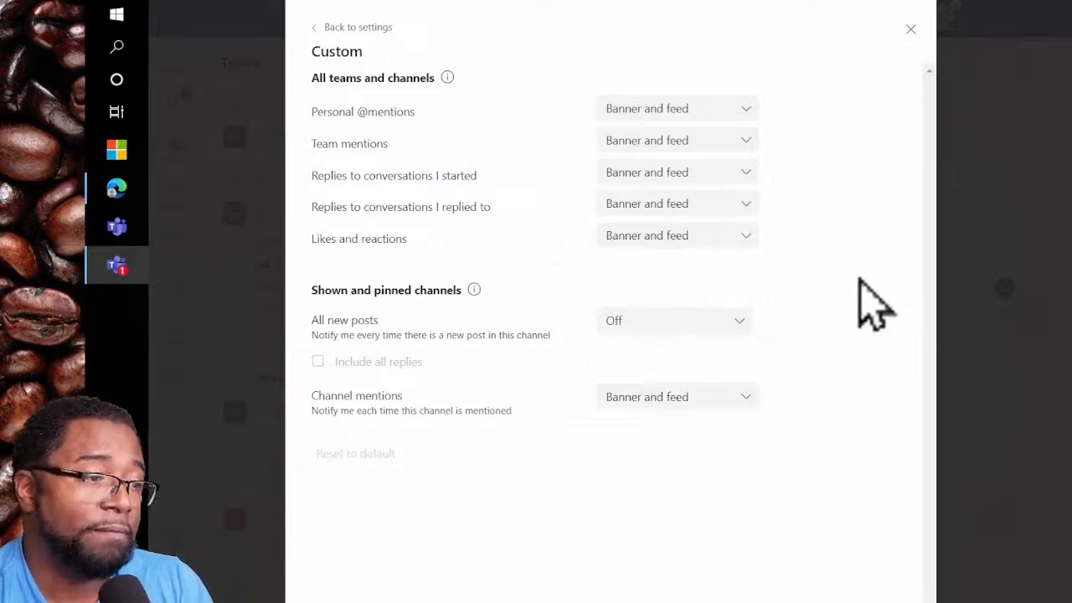
pyautogui.click(641, 320)
pyautogui.click(708, 358)
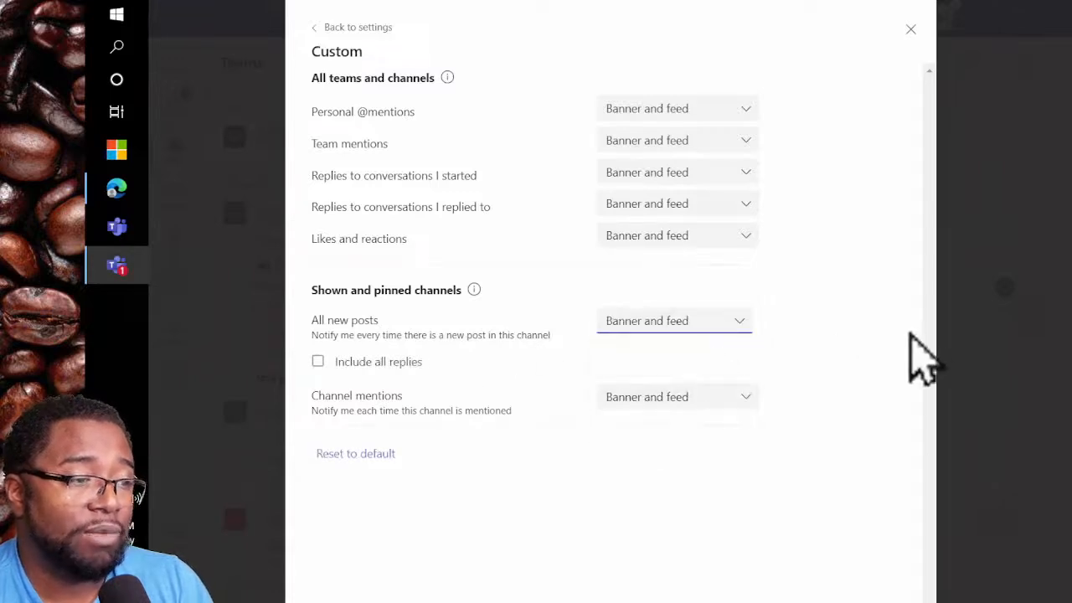
# Step: Enable Include all replies for new posts, view the Channel mentions choices, and return to the main notification settings
pyautogui.click(321, 364)
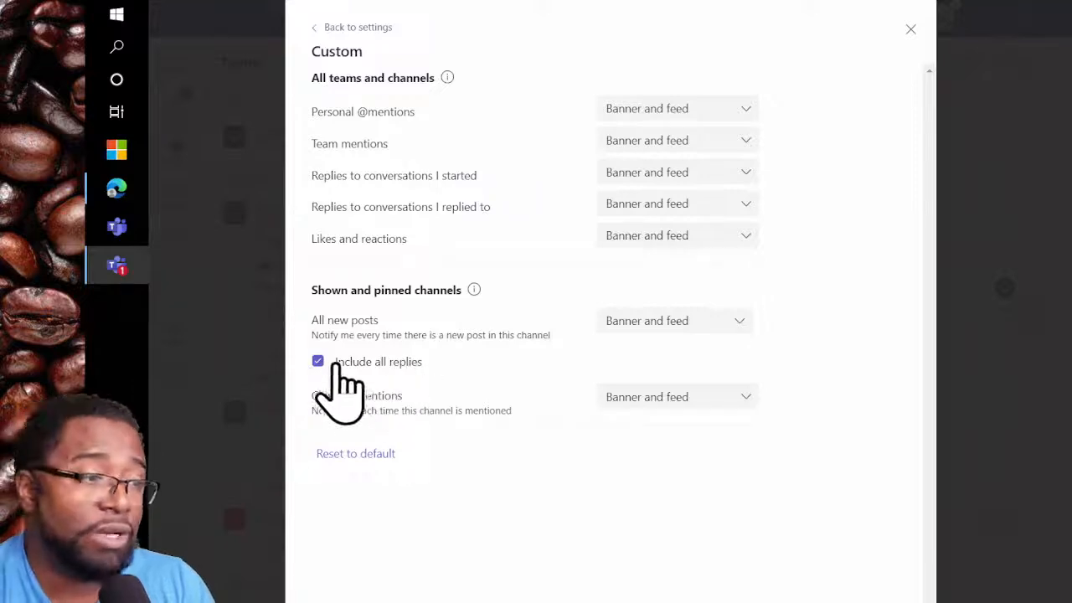
pyautogui.click(322, 365)
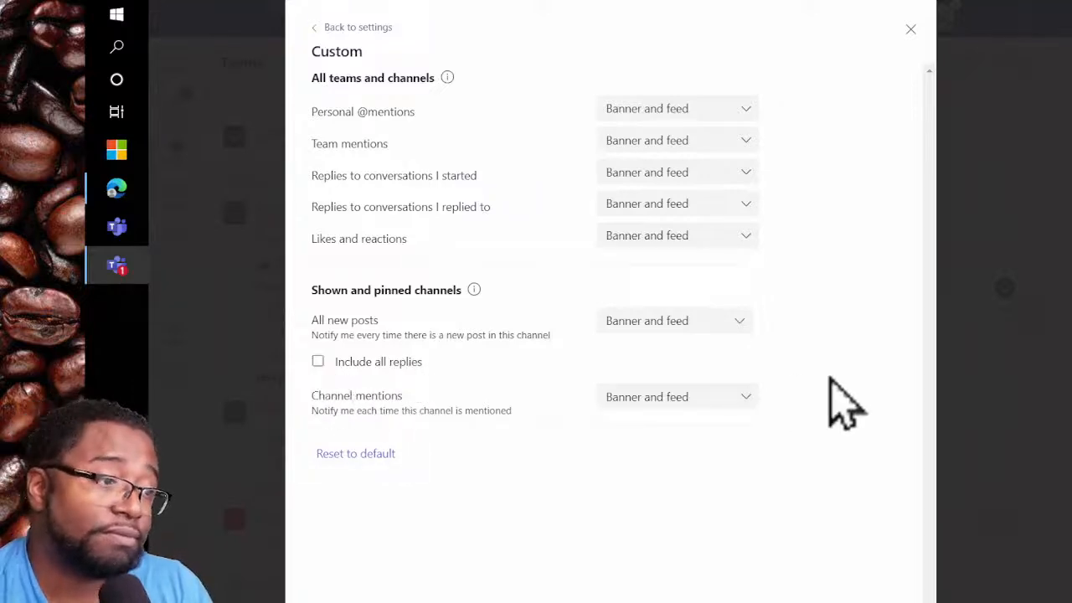
pyautogui.click(696, 400)
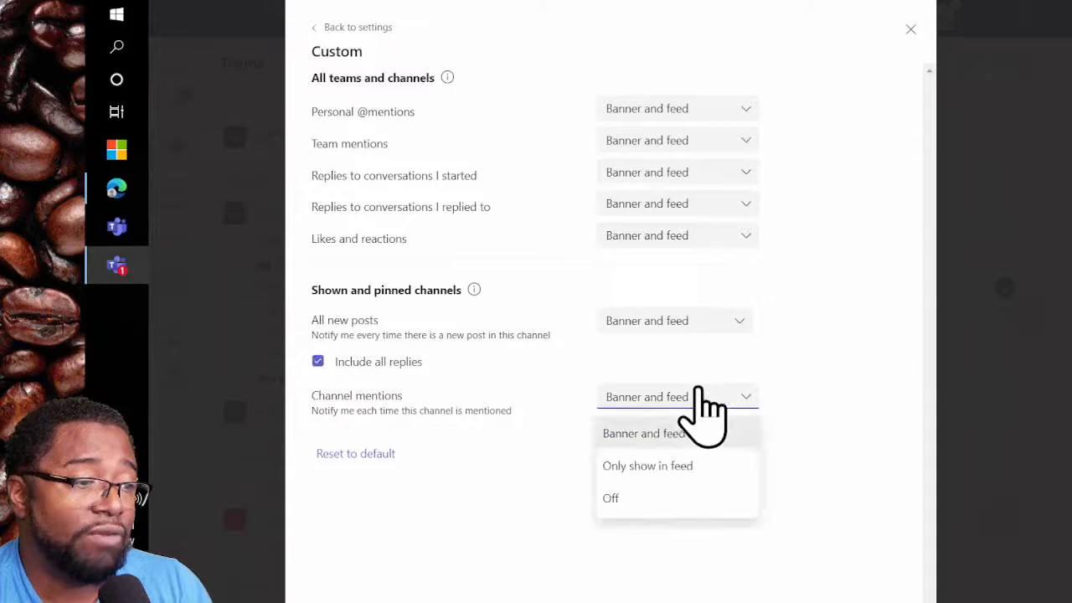
pyautogui.click(319, 363)
pyautogui.click(873, 368)
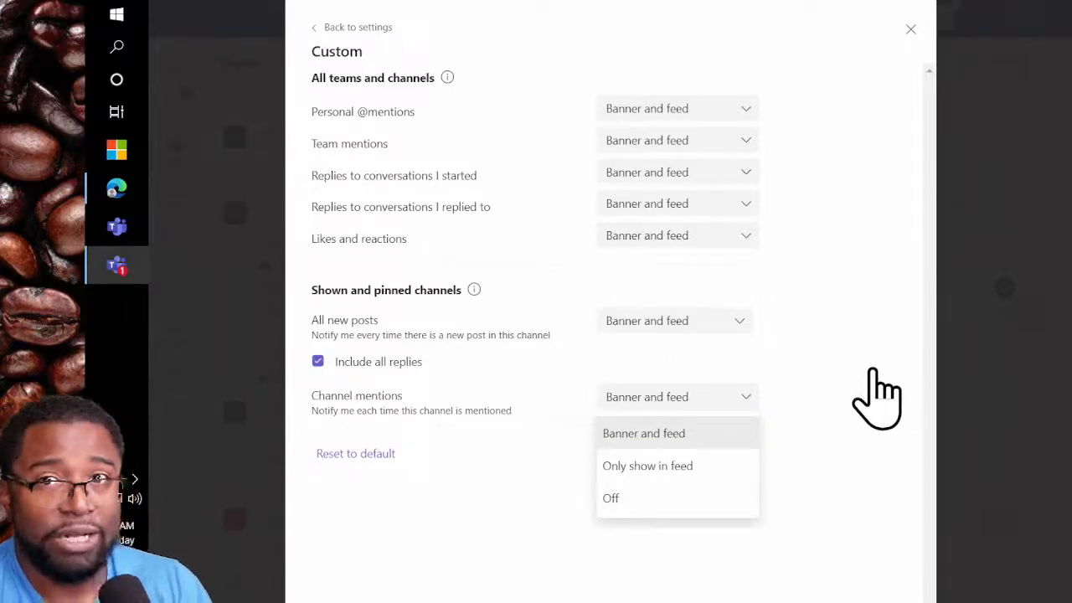
pyautogui.click(515, 425)
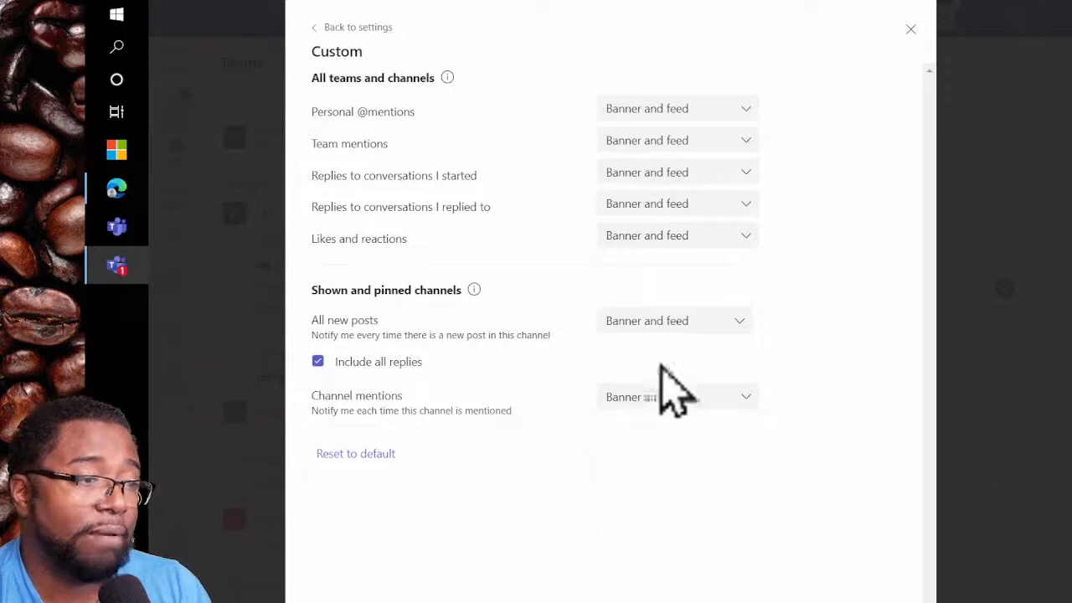
pyautogui.click(335, 27)
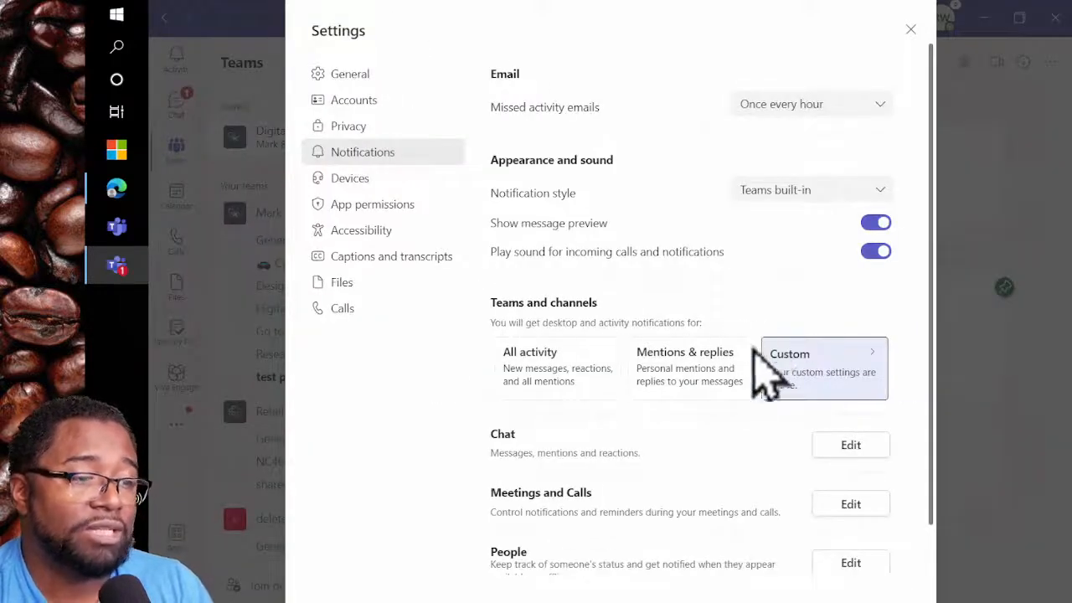
# Step: View the Chat notification settings with the choices for Messages, and return to the notifications overview
pyautogui.click(851, 444)
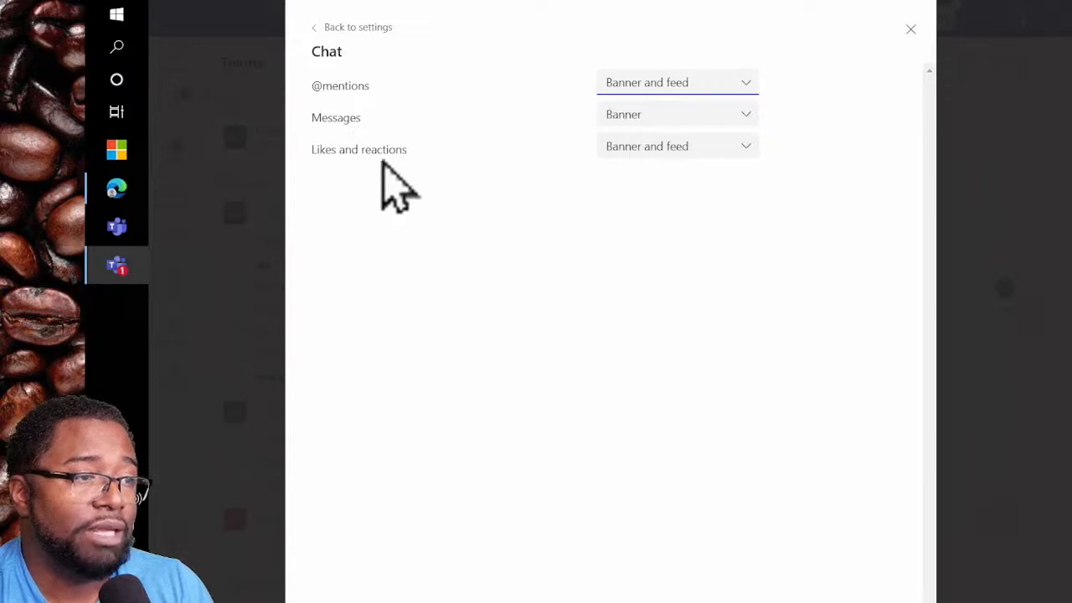
pyautogui.click(626, 123)
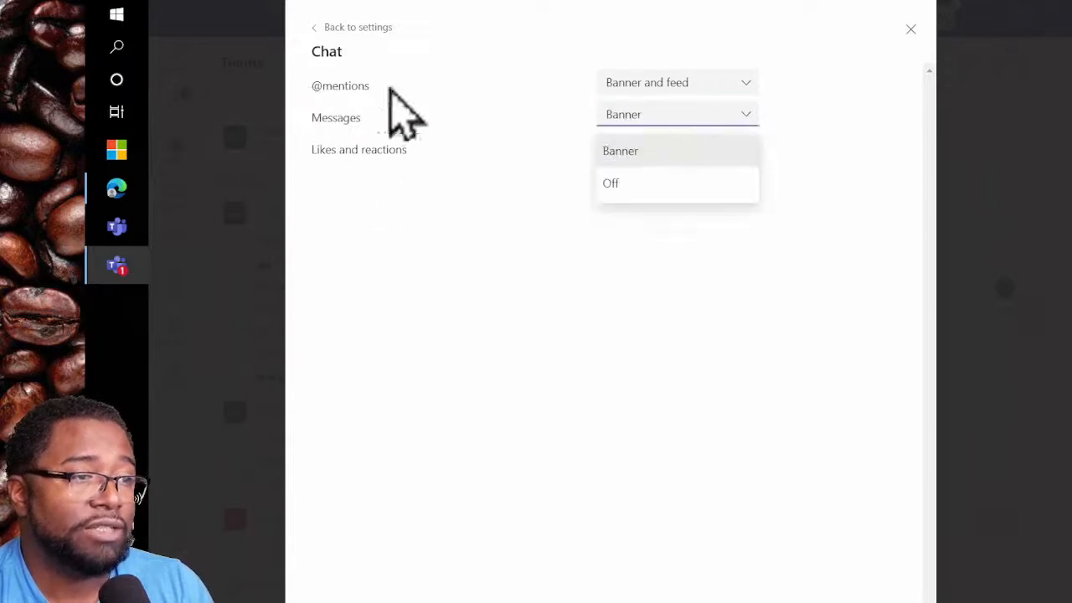
pyautogui.click(329, 60)
pyautogui.click(316, 28)
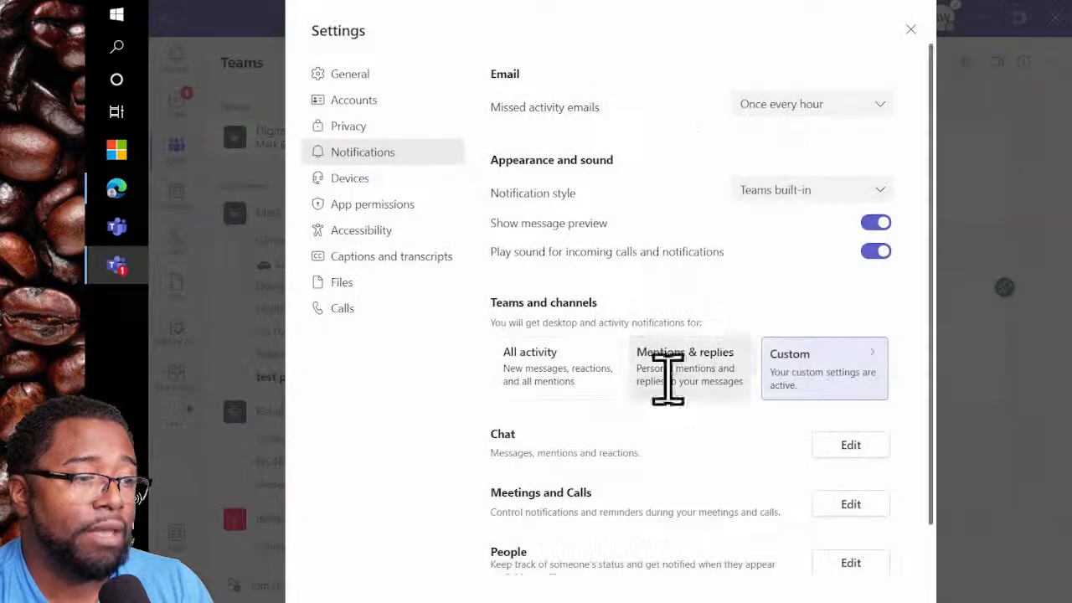
# Step: View the Meetings and Calls notification settings and the People status notifications, and leave the settings
pyautogui.scroll(-1, 686, 435)
pyautogui.click(870, 427)
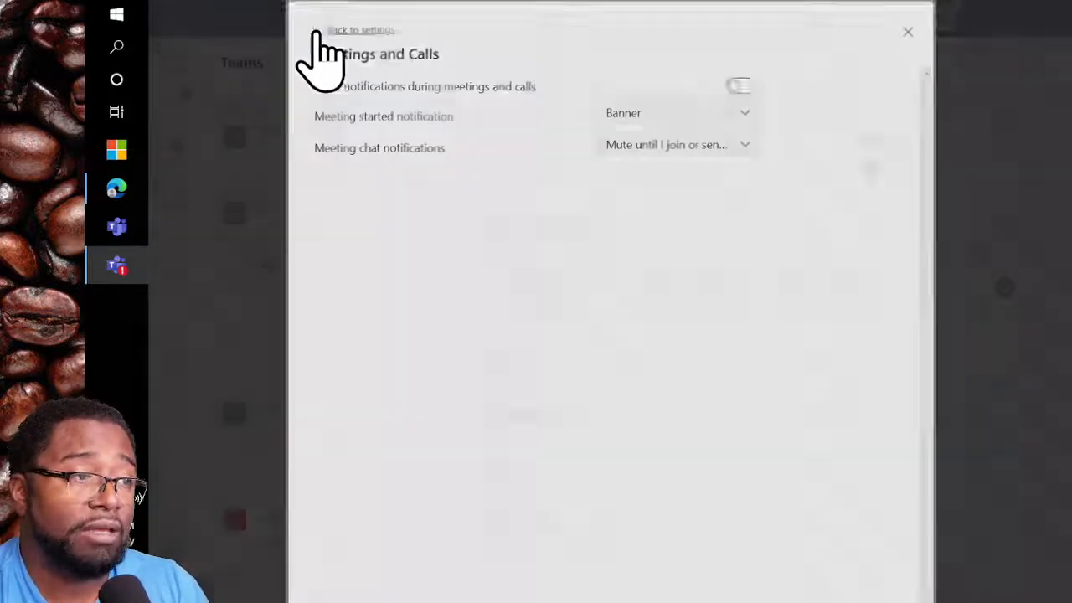
pyautogui.click(318, 32)
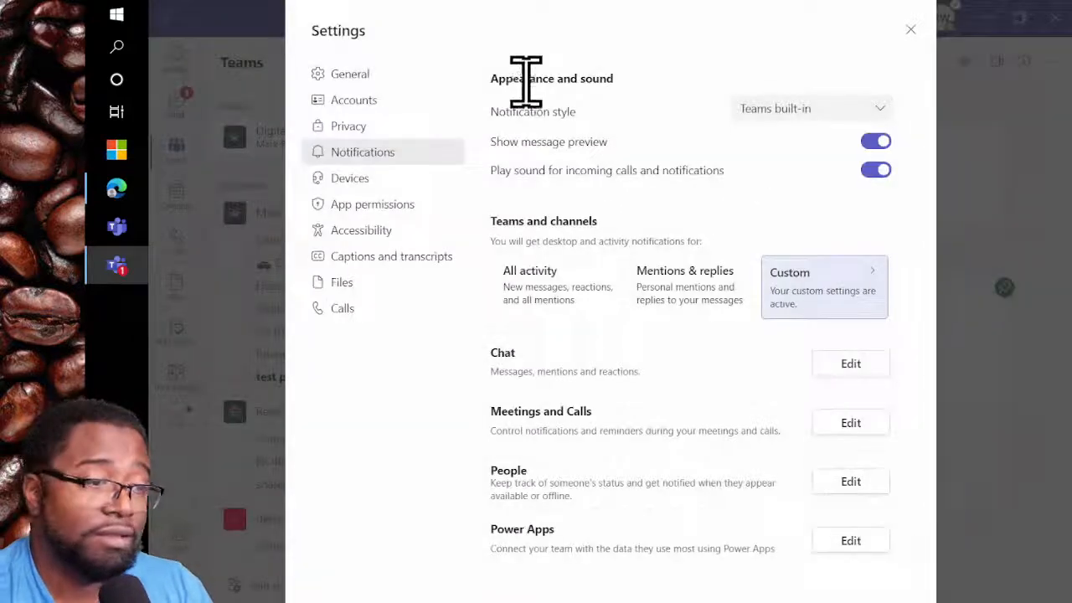
pyautogui.click(851, 484)
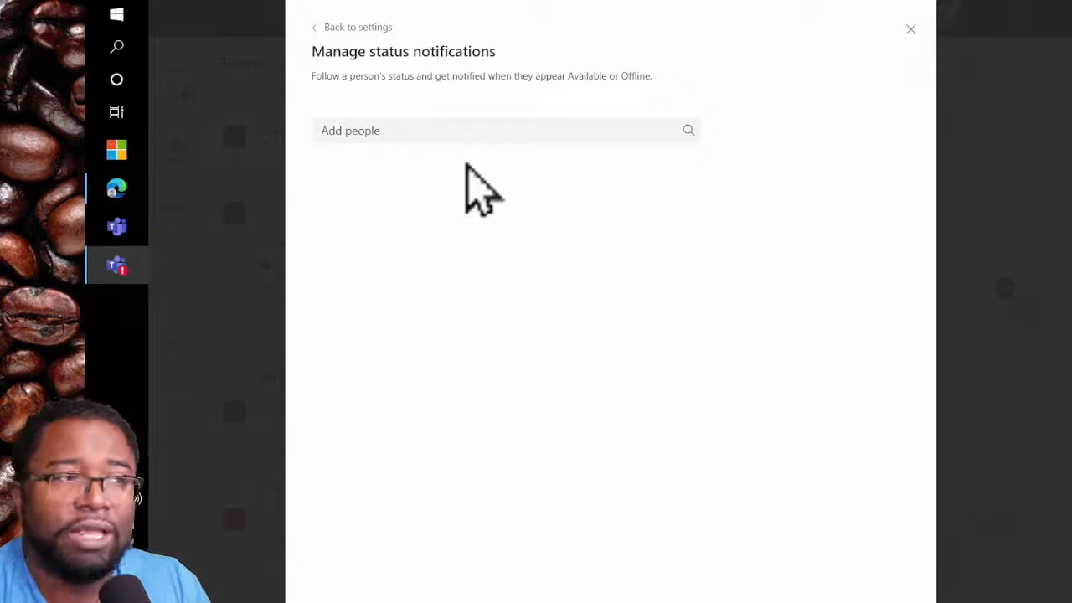
pyautogui.click(317, 28)
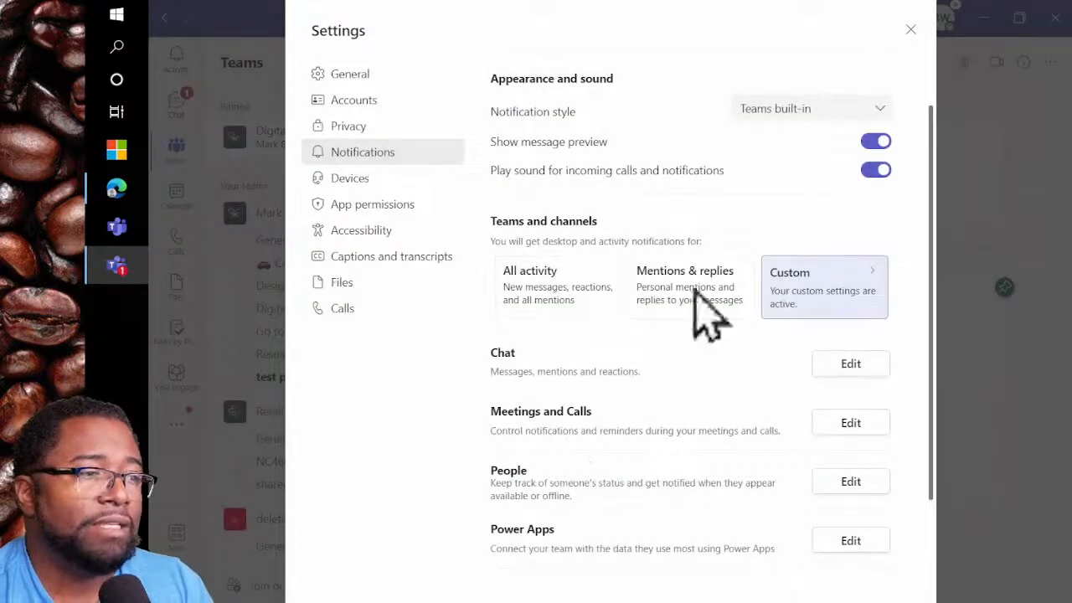
pyautogui.click(910, 29)
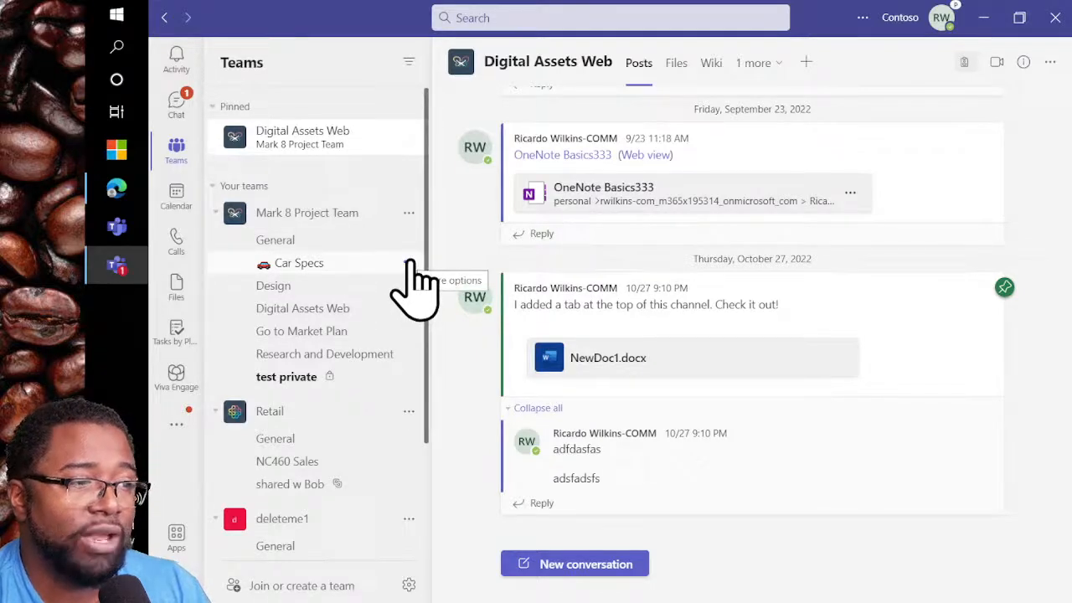
# Step: View the custom channel notification settings of Car Specs in Mark 8 Project Team and leave them without saving
pyautogui.click(409, 263)
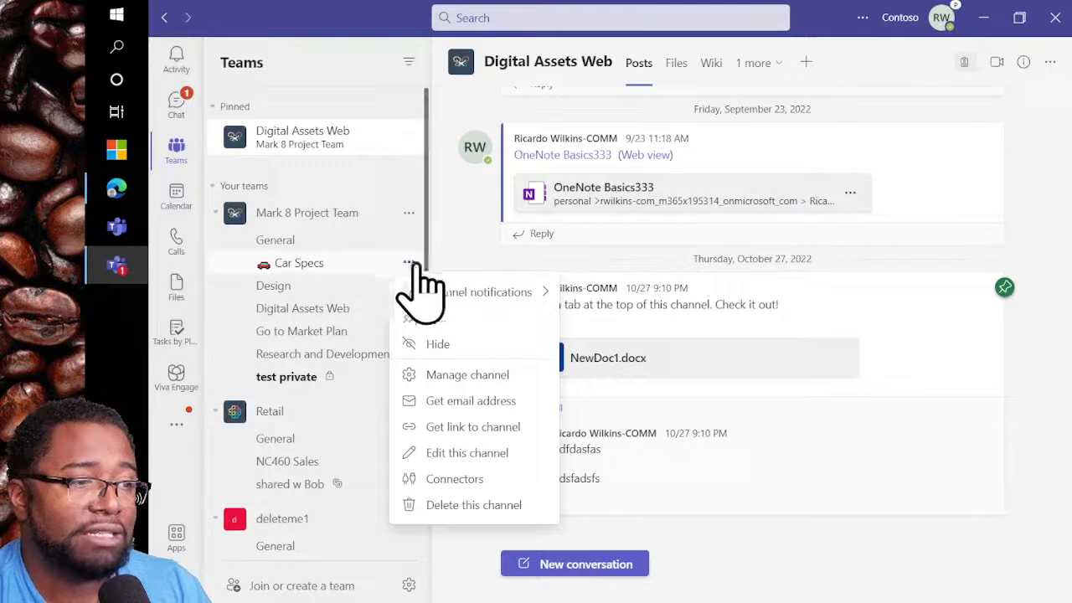
pyautogui.moveTo(545, 298)
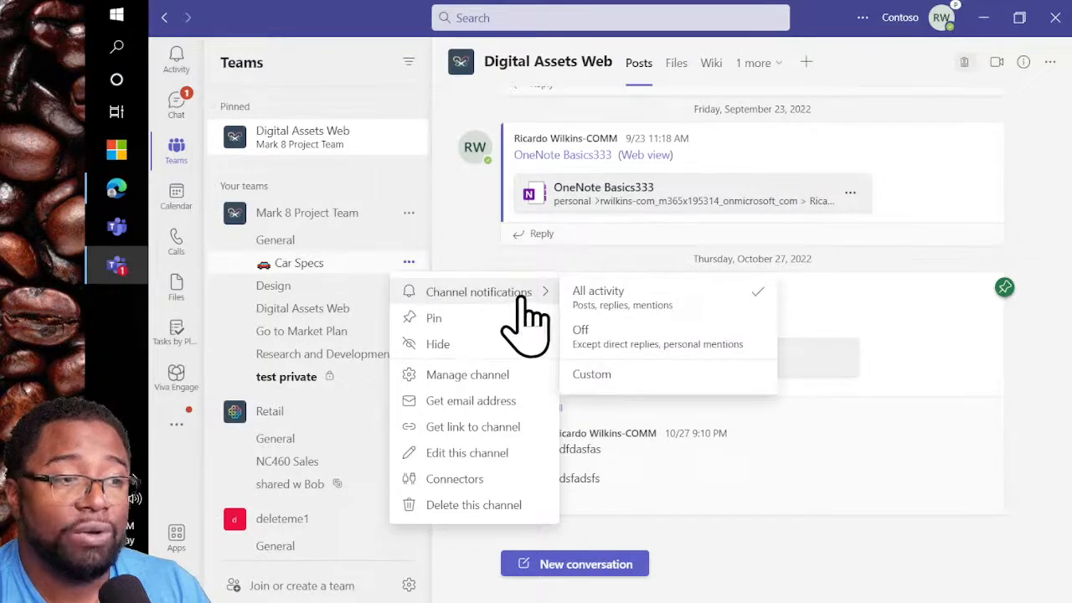
pyautogui.click(672, 381)
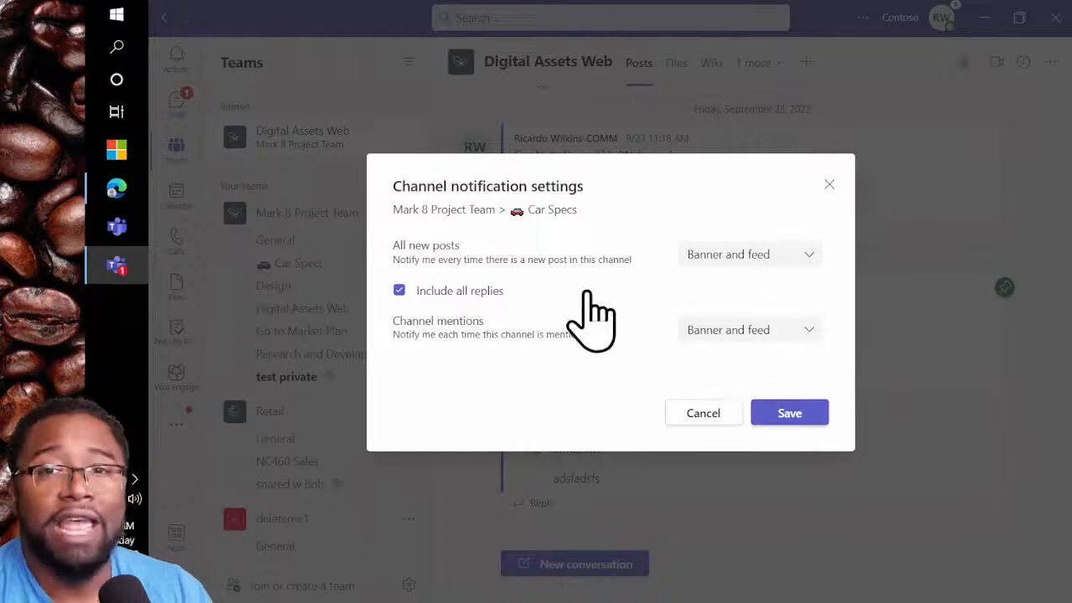
pyautogui.click(695, 414)
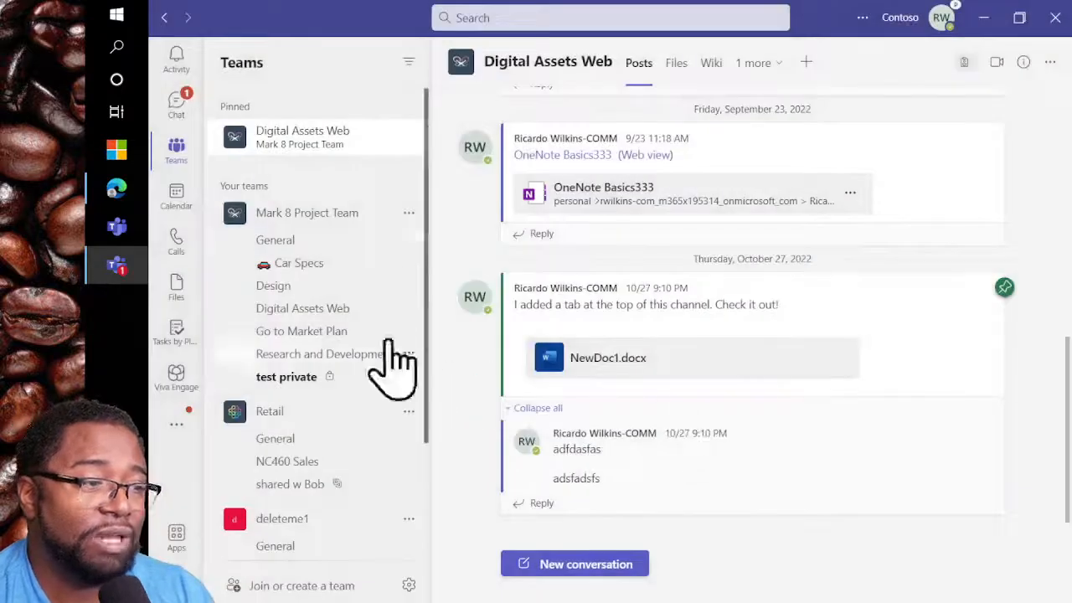
# Step: Look through the list of teams and view the options available for Mark 8 Project Team, and dismiss them without choosing any
pyautogui.scroll(-3, 385, 376)
pyautogui.scroll(3, 371, 210)
pyautogui.scroll(-3, 382, 292)
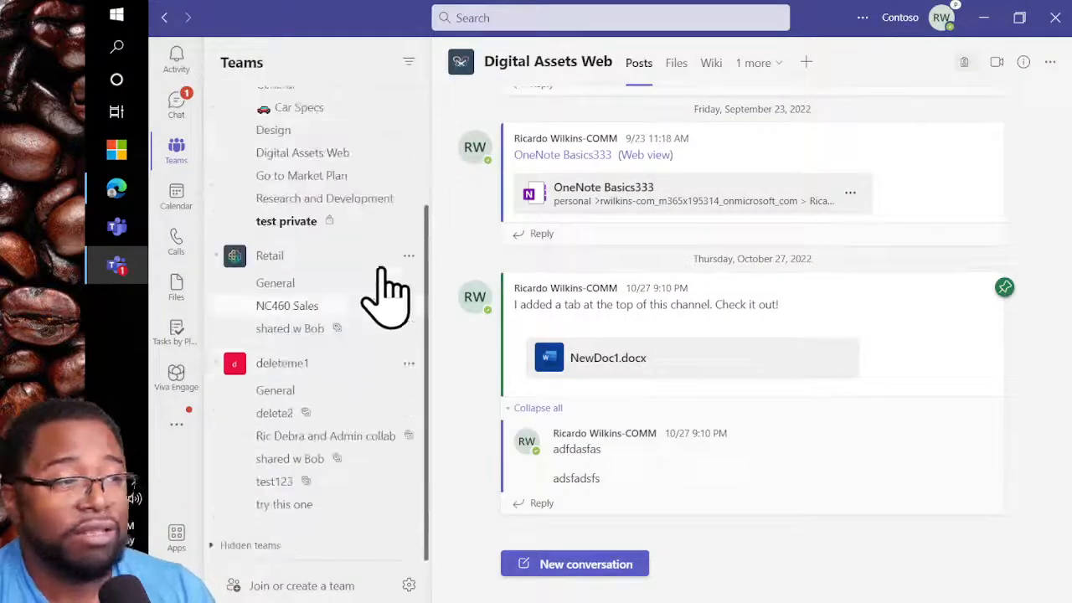
pyautogui.scroll(3, 388, 407)
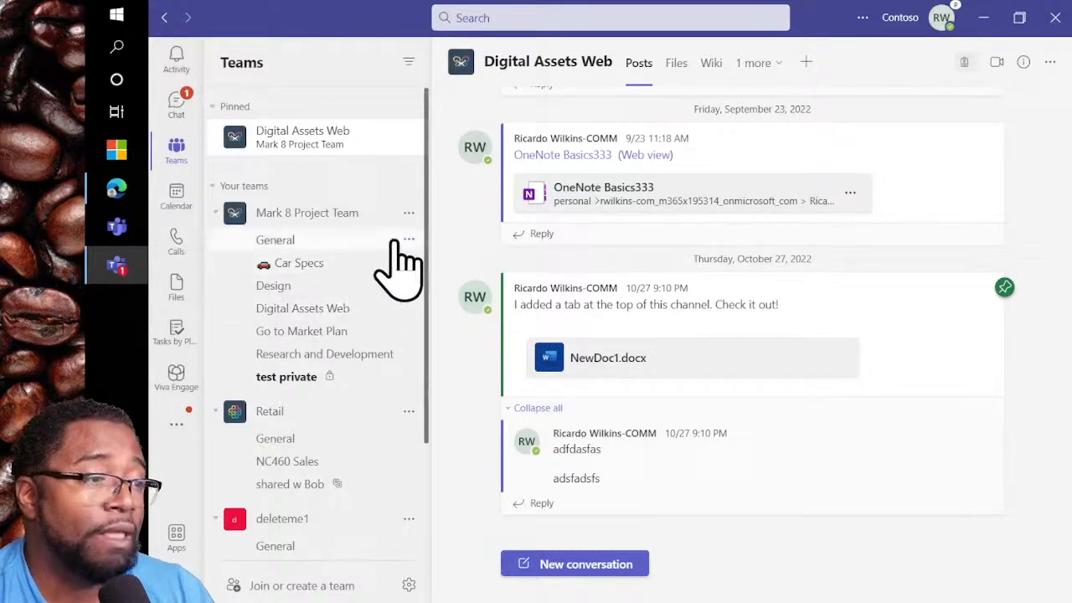
pyautogui.click(409, 213)
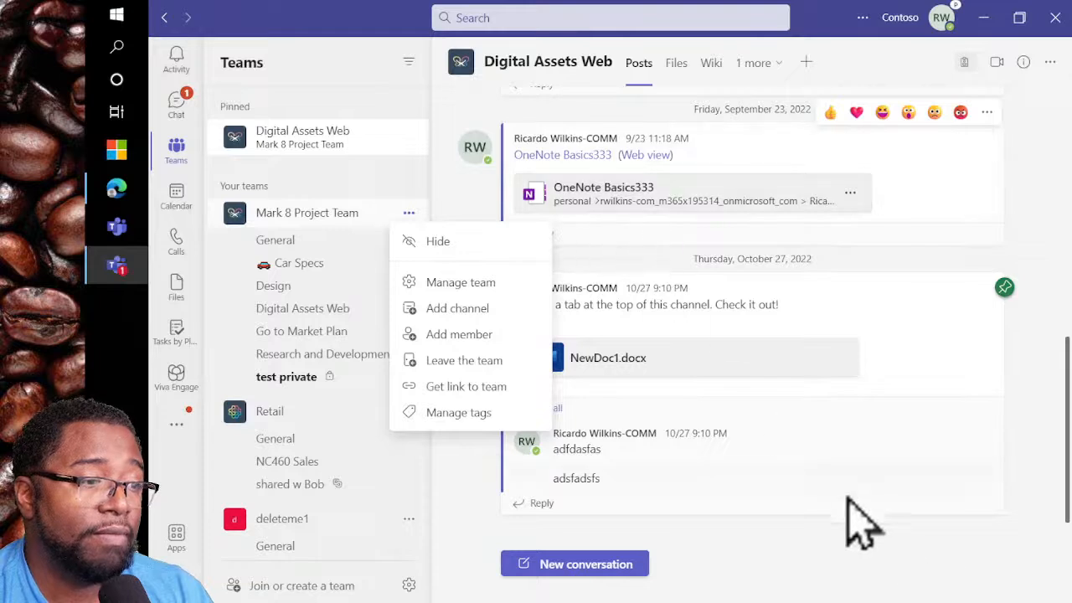
pyautogui.click(907, 546)
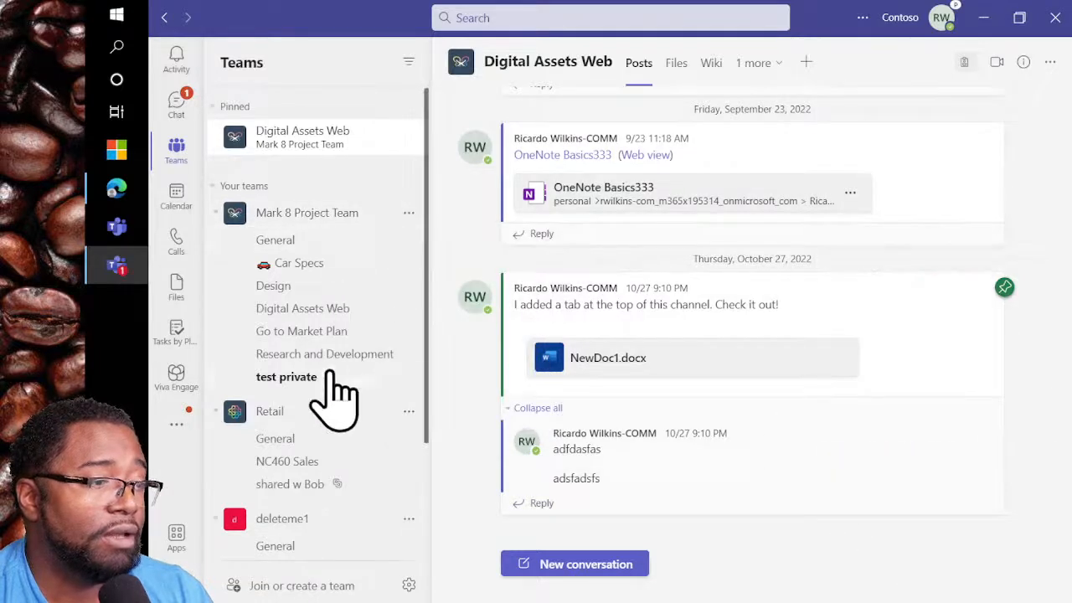
# Step: View the channel options of Digital Assets Web, including Channel notifications, and dismiss them without a change
pyautogui.click(1049, 61)
pyautogui.moveTo(1034, 105)
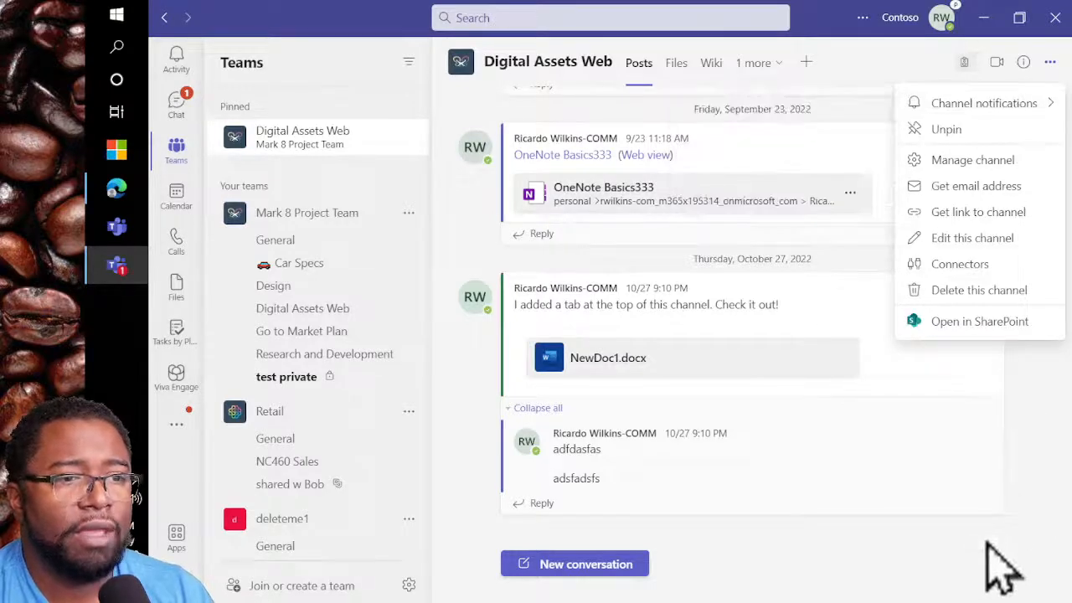
pyautogui.click(998, 568)
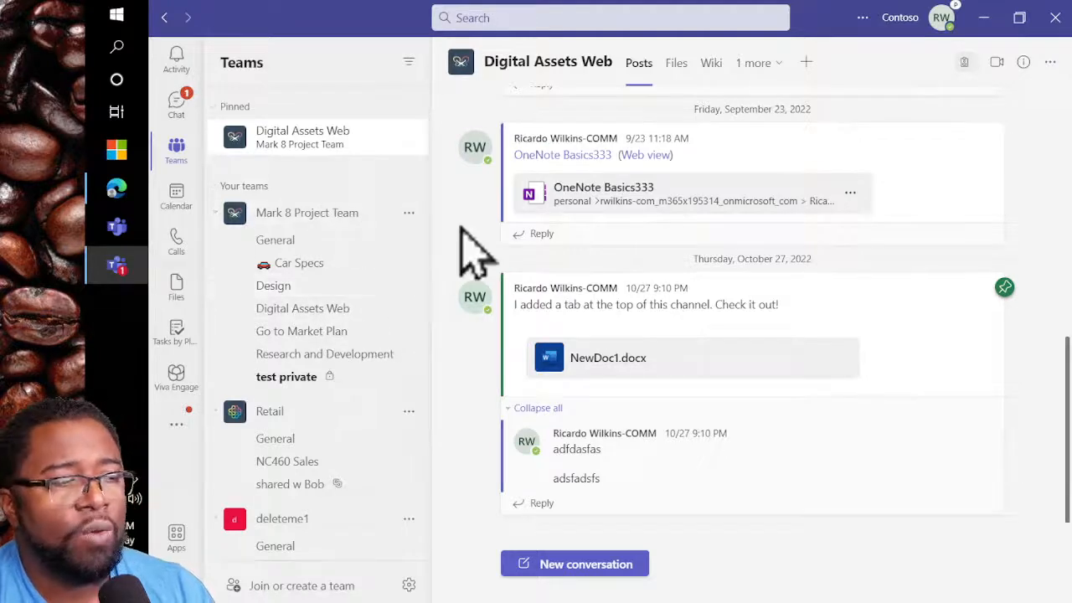
# Step: Switch to the chats and view the options of the last pinned meeting chat, including Mute, without choosing any
pyautogui.click(177, 102)
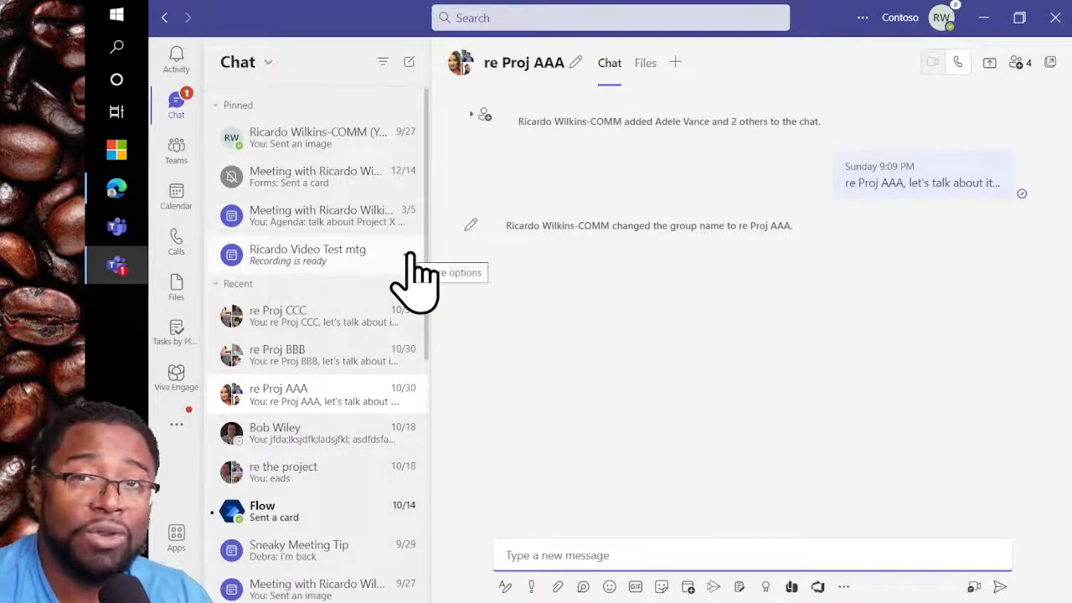
pyautogui.click(410, 257)
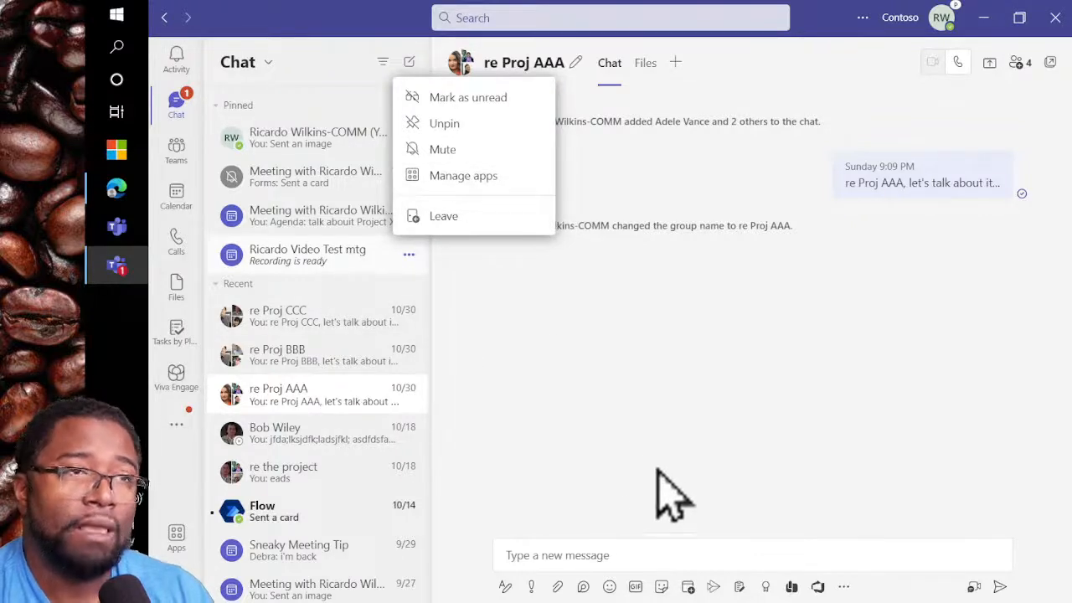
pyautogui.click(490, 351)
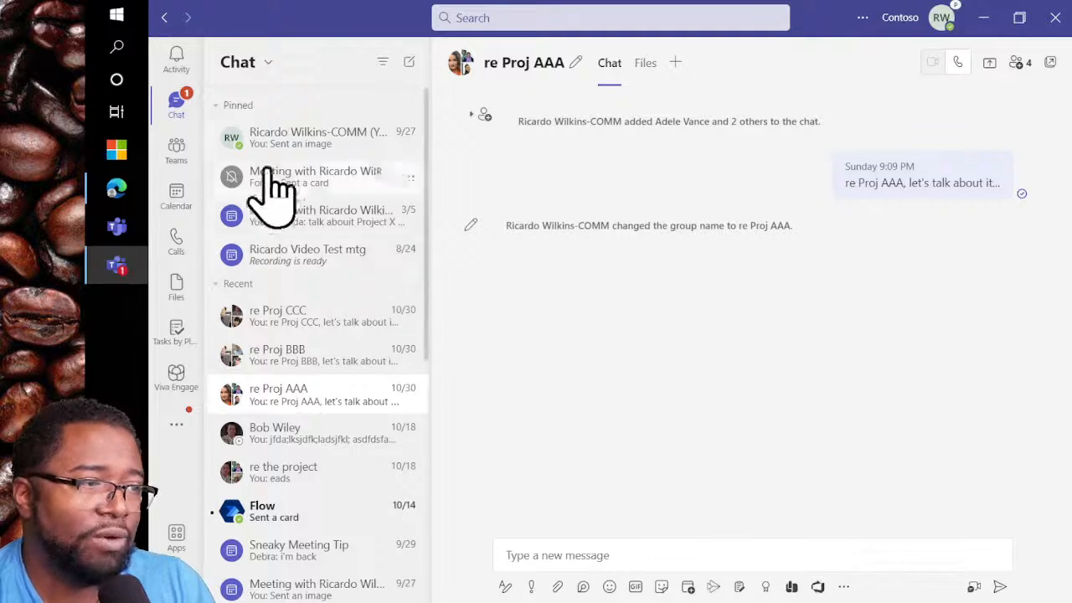
# Step: Open the calendar in its work week view
pyautogui.click(176, 197)
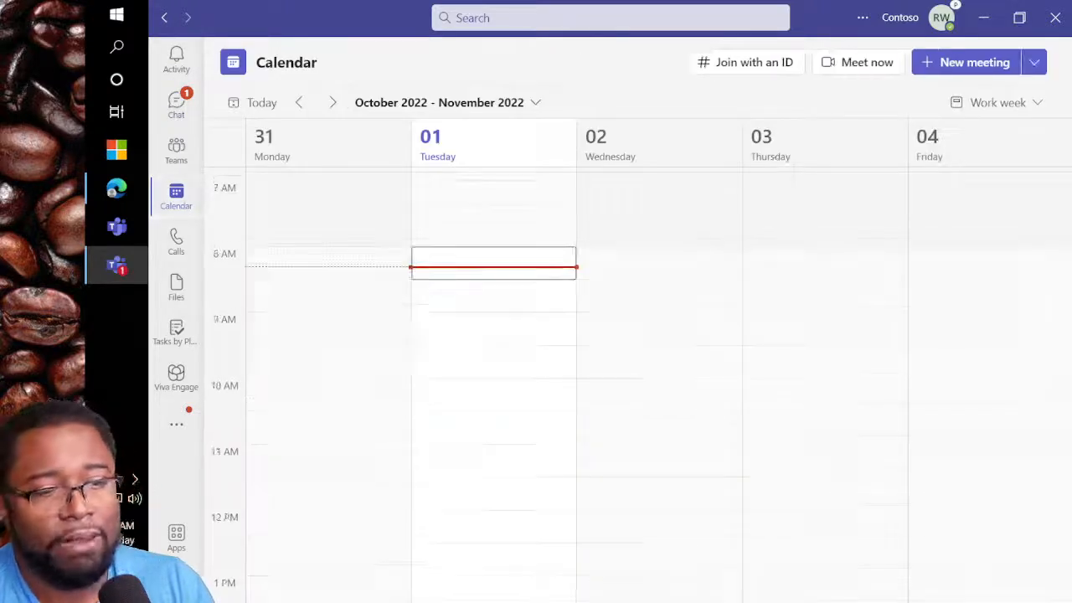